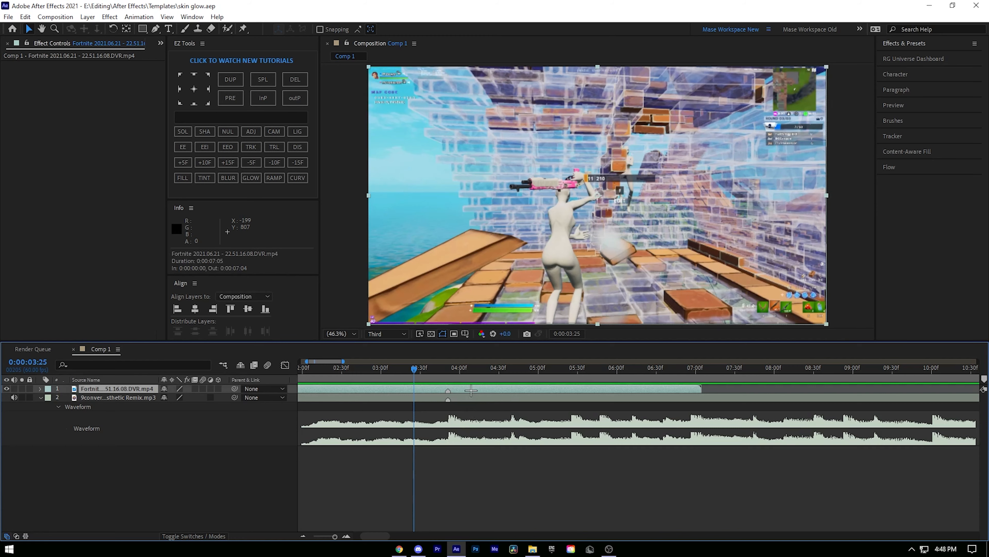
Apply the Perfect Overedit Velocity Mase preset from the Main/Velocities folder to the gameplay clip at 0:00:03:31
left_click(399, 502)
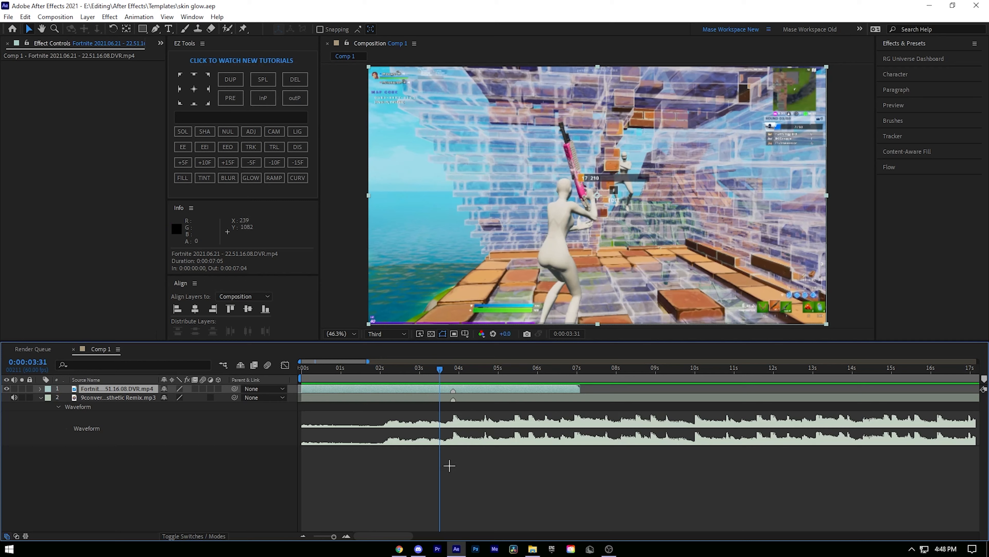
left_click(139, 17)
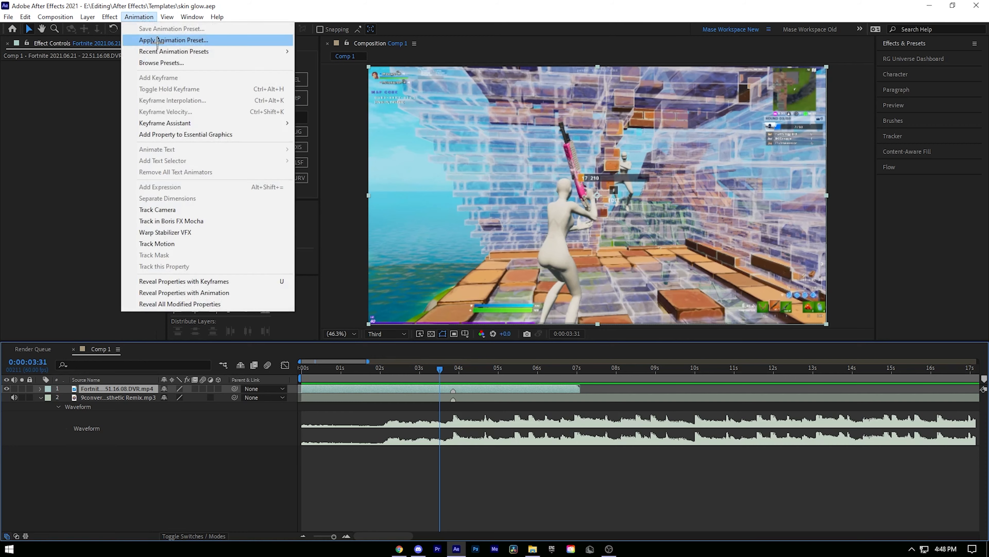
left_click(157, 40)
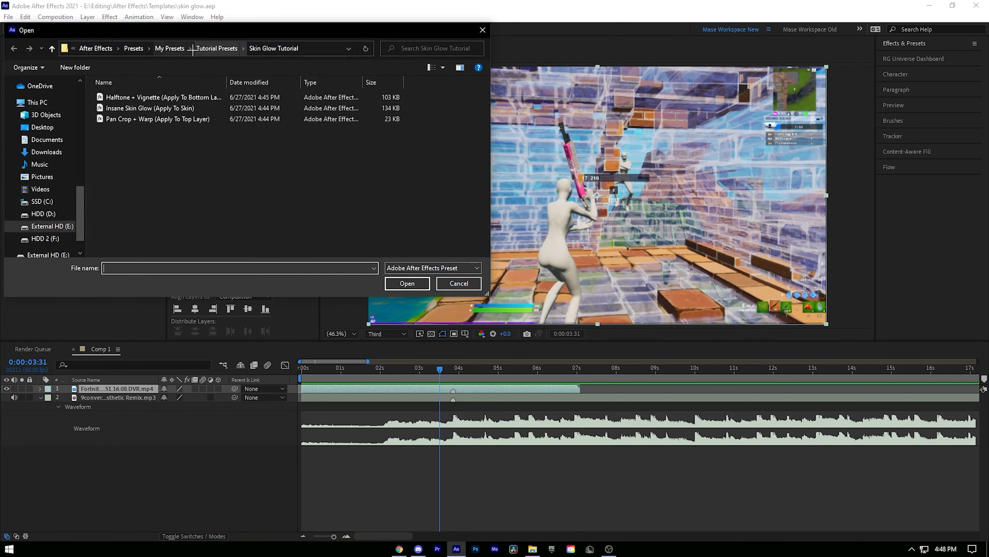
left_click(187, 53)
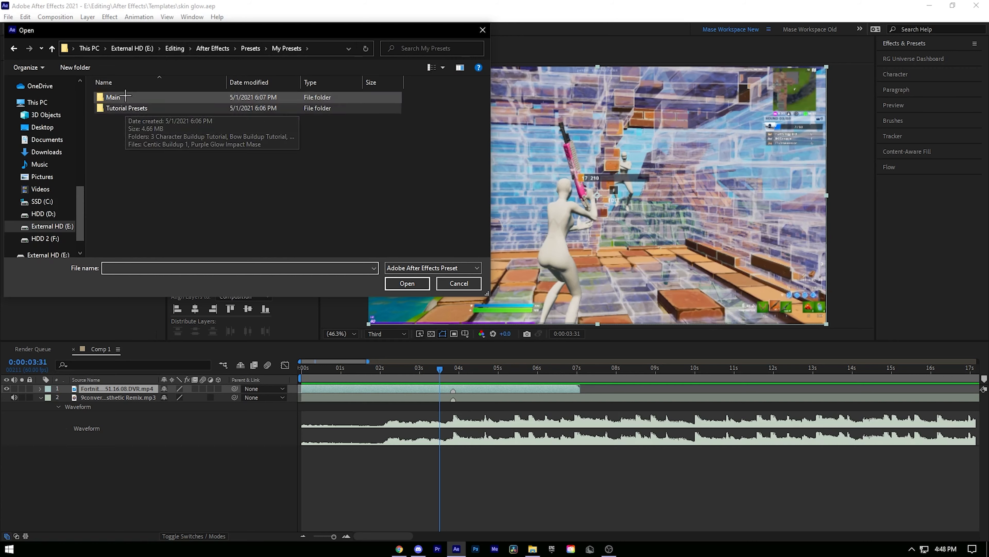
double_click(113, 97)
double_click(129, 174)
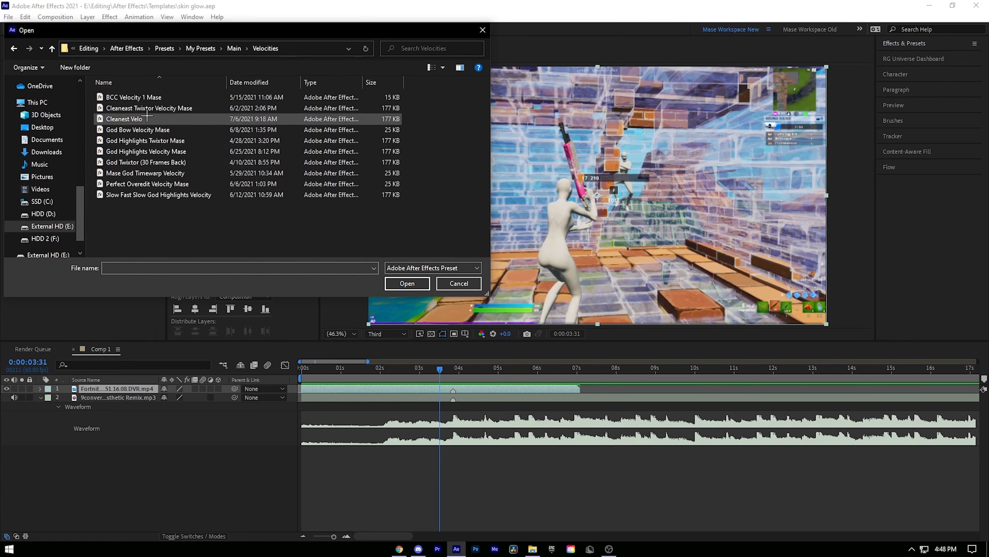
left_click(112, 184)
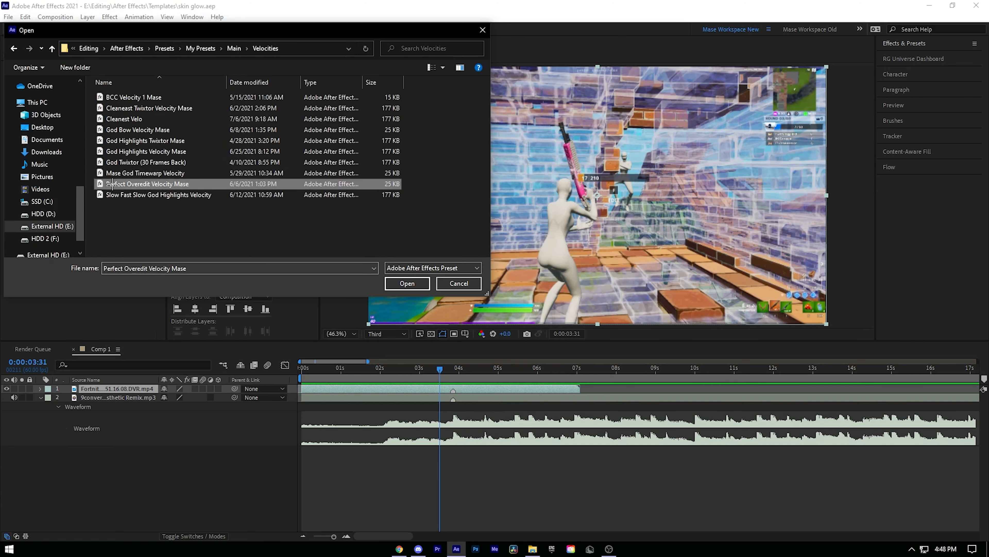
double_click(112, 184)
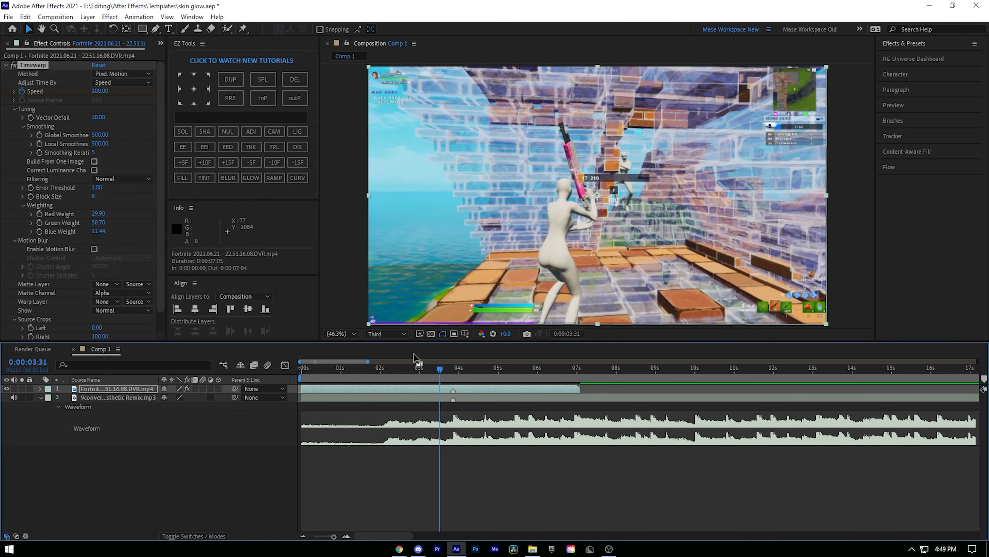
Reveal the clip's Timewarp Speed keyframes and shift them all earlier so the fifth keyframe lands on the beat marker at 0:00:03:51
key("u")
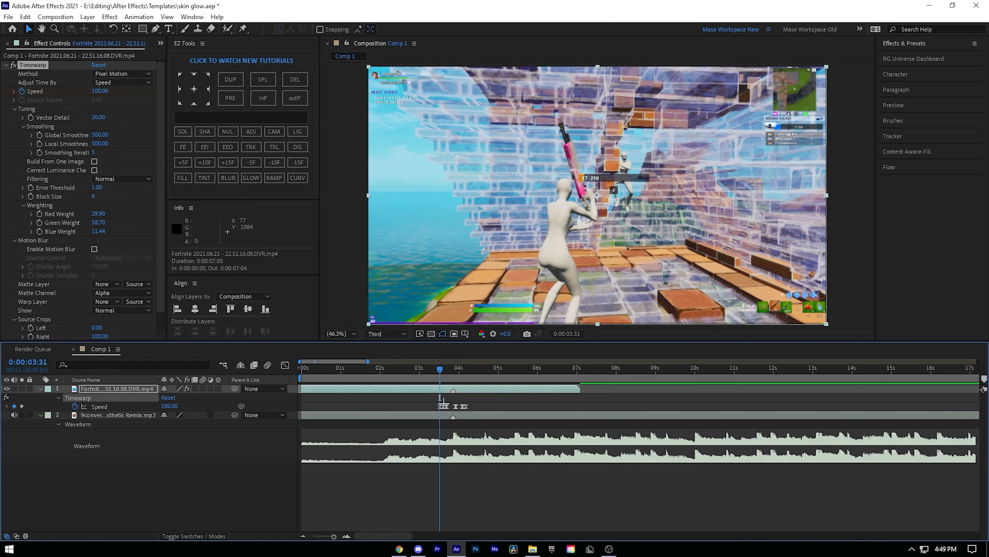
scroll(443, 405, "up", 4)
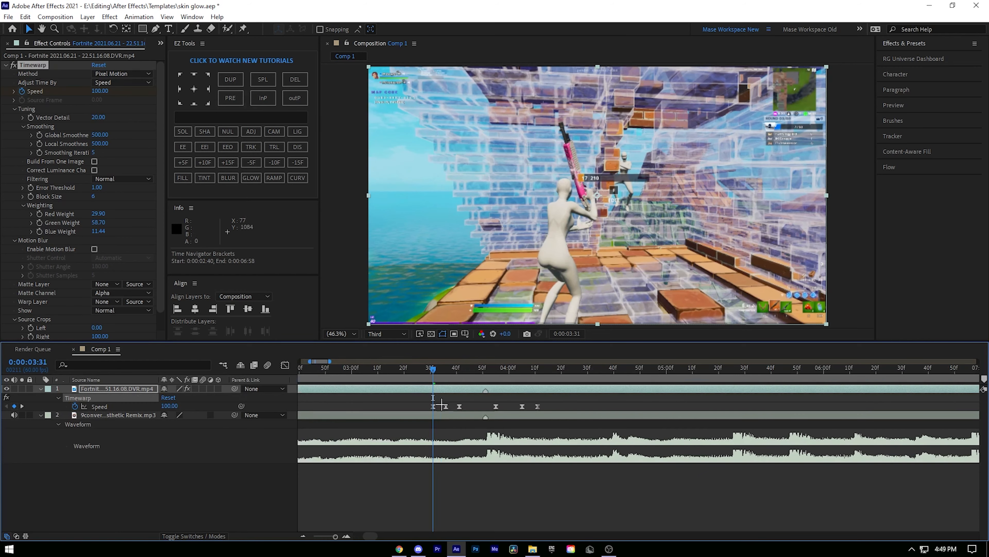
left_click(616, 373)
left_click_drag(362, 394, 853, 406)
left_click_drag(763, 405, 617, 405)
scroll(399, 464, "down", 3)
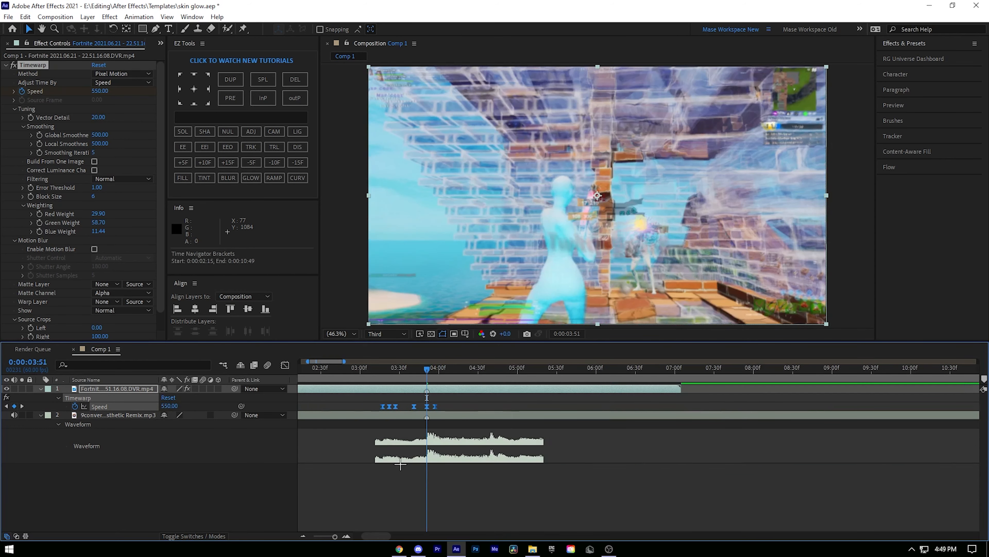
Play back the section around the beat marker to check the velocity timing against the music
left_click(398, 487)
key("space")
left_click_drag(464, 489, 529, 484)
left_click(428, 367)
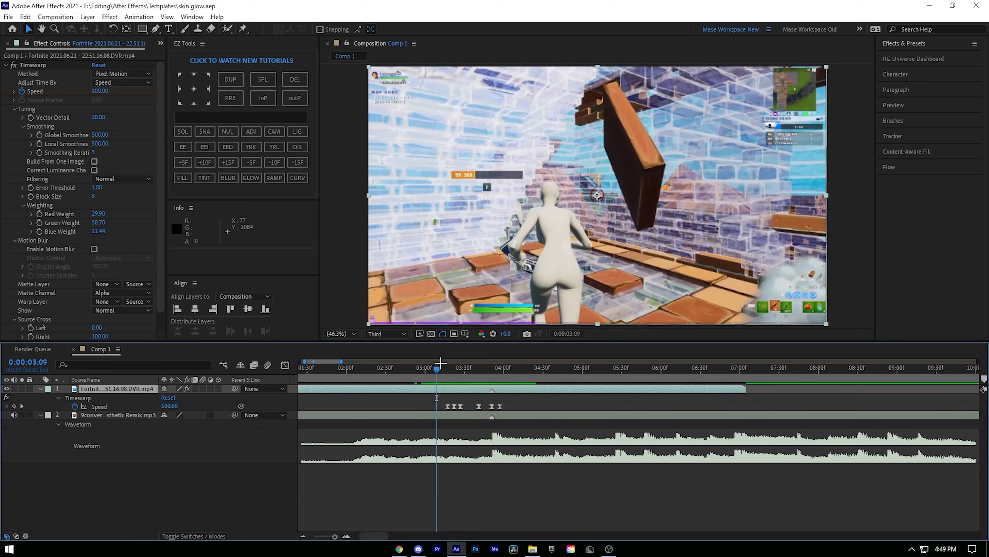
Split the gameplay clip at the beat marker, at 0:00:03:51
scroll(446, 410, "up", 2)
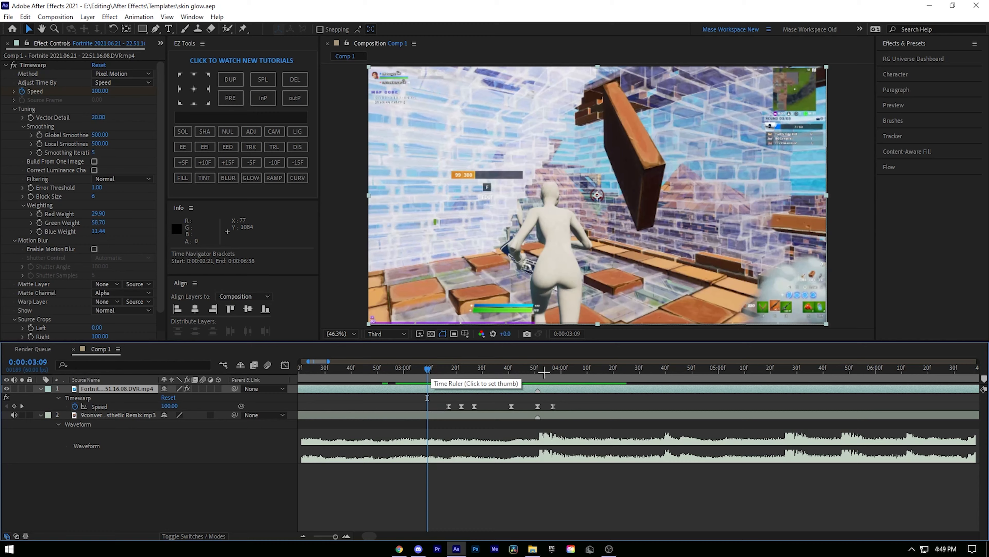
left_click(536, 373)
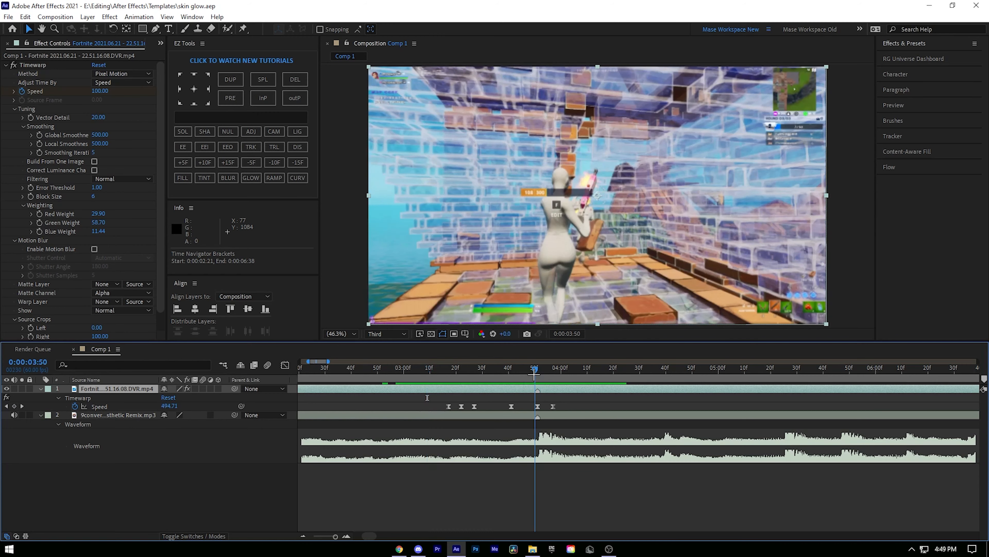
key("ctrl+shift+d")
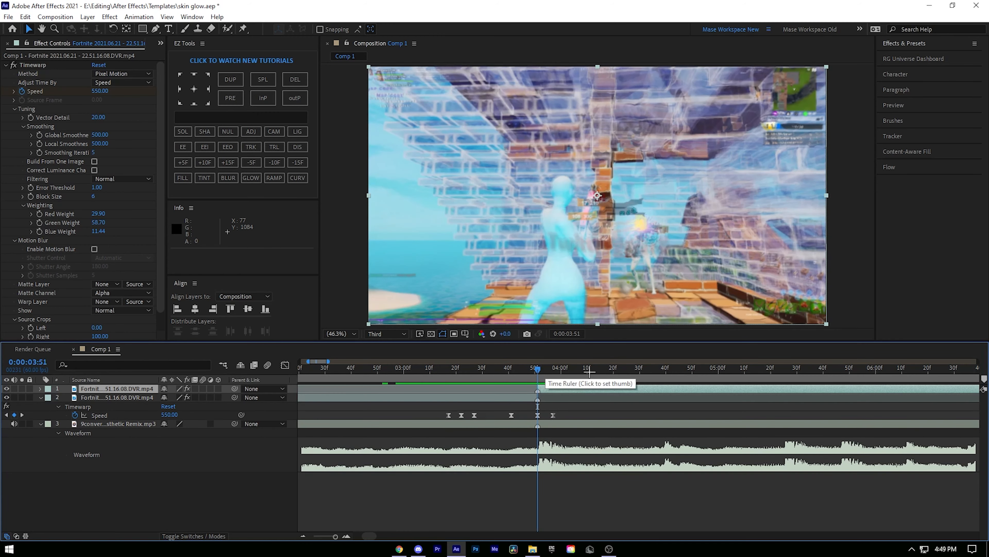
Split the earlier part of the gameplay clip at its second Speed keyframe, at 0:00:03:22
left_click_drag(539, 368, 461, 368)
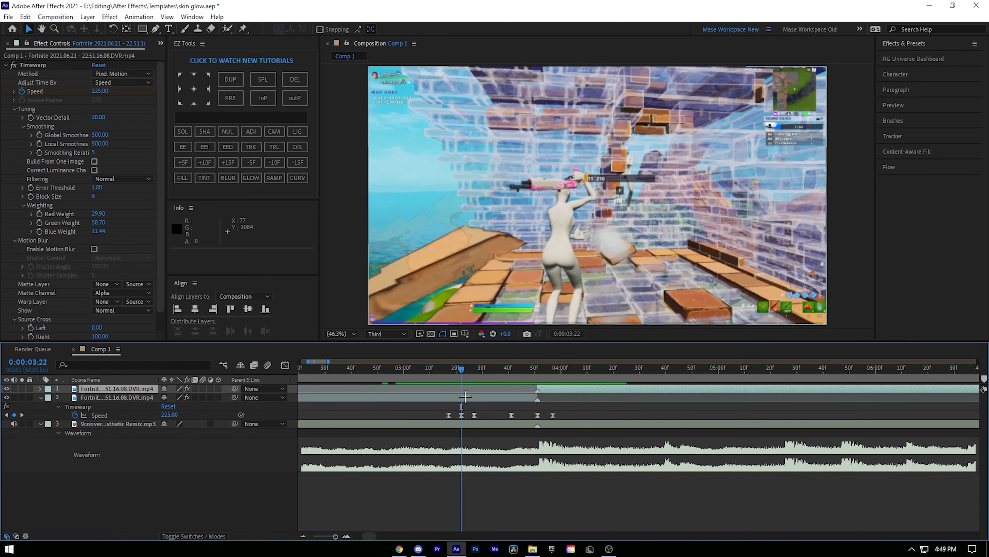
left_click(465, 399)
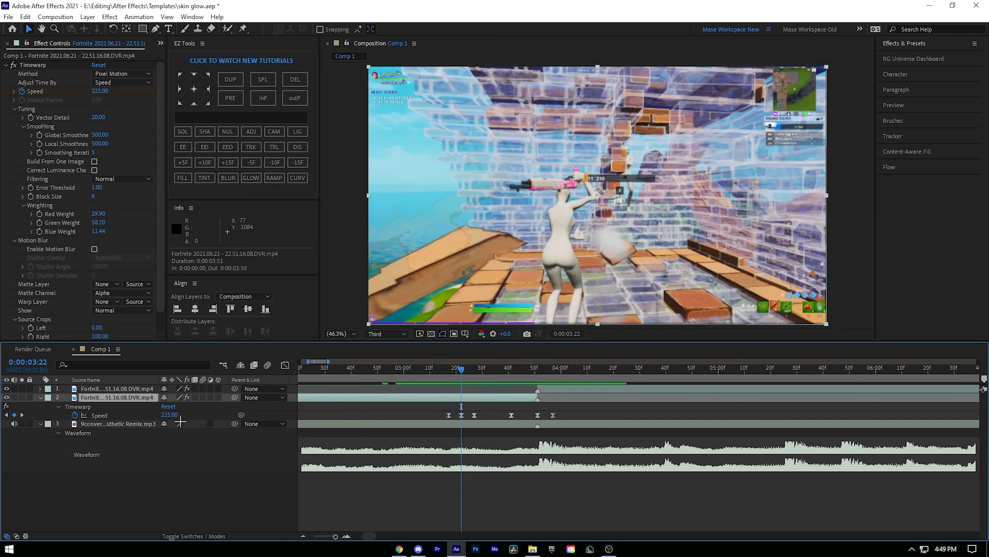
left_click(449, 368)
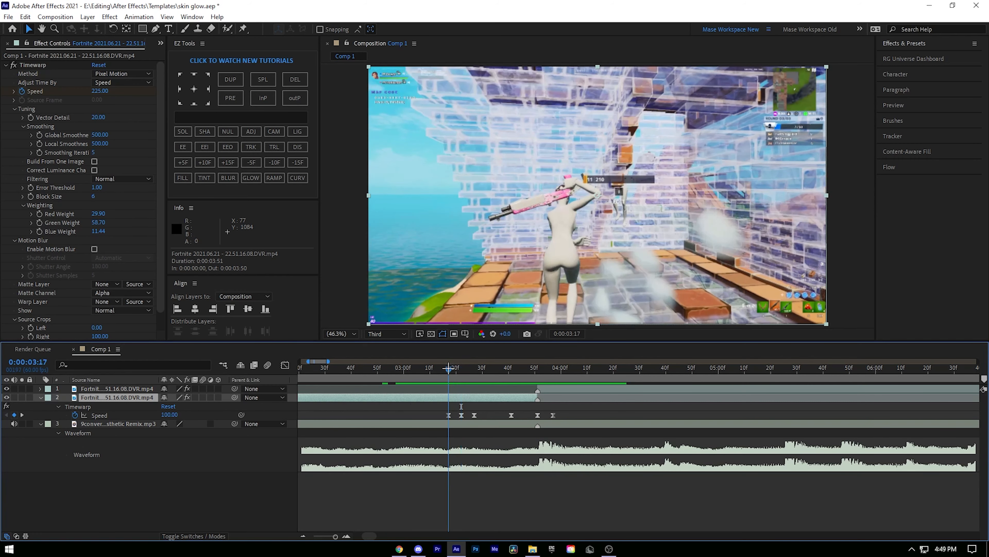
left_click_drag(449, 367, 462, 368)
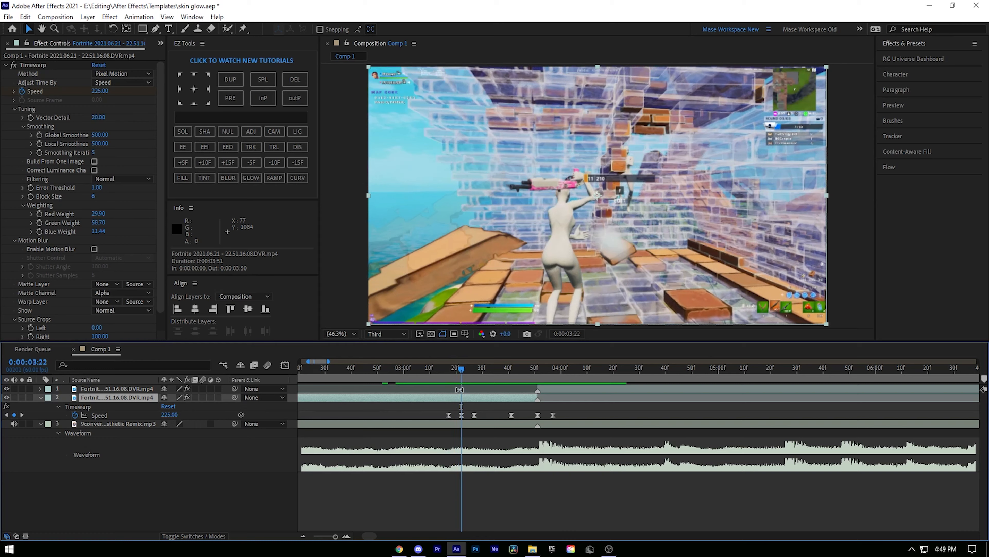
key("ctrl+shift+d")
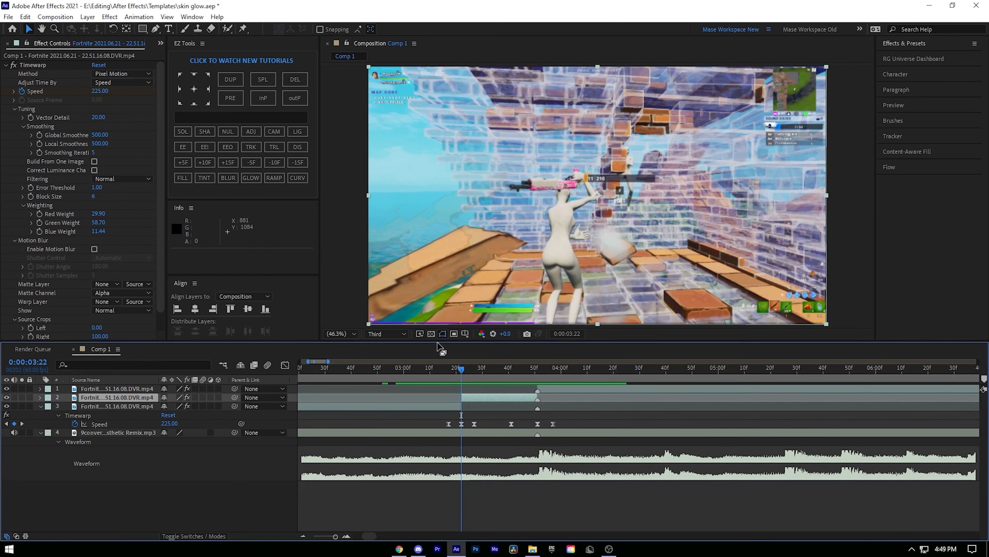
Set the composition's preview resolution to Full
left_click(383, 333)
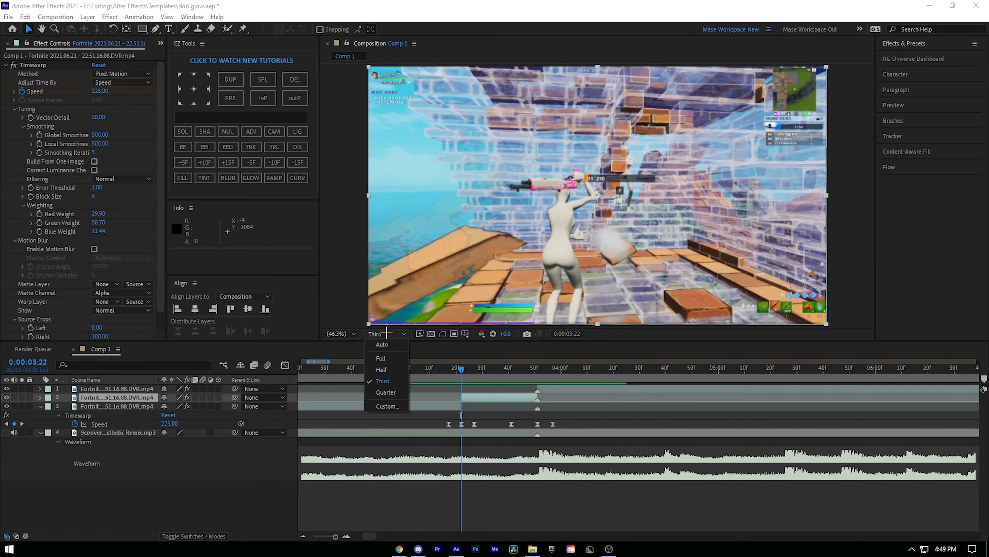
left_click(378, 353)
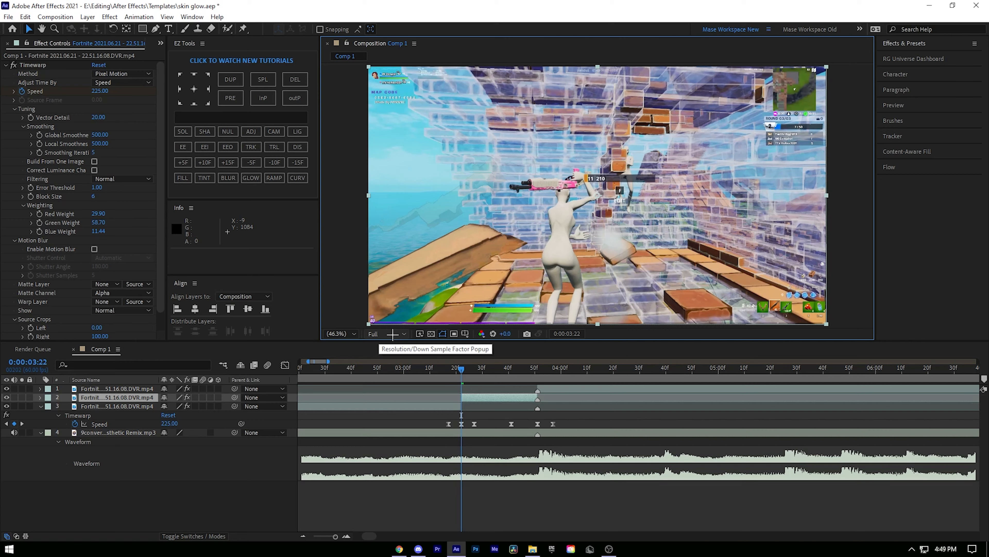
left_click(389, 334)
left_click(372, 355)
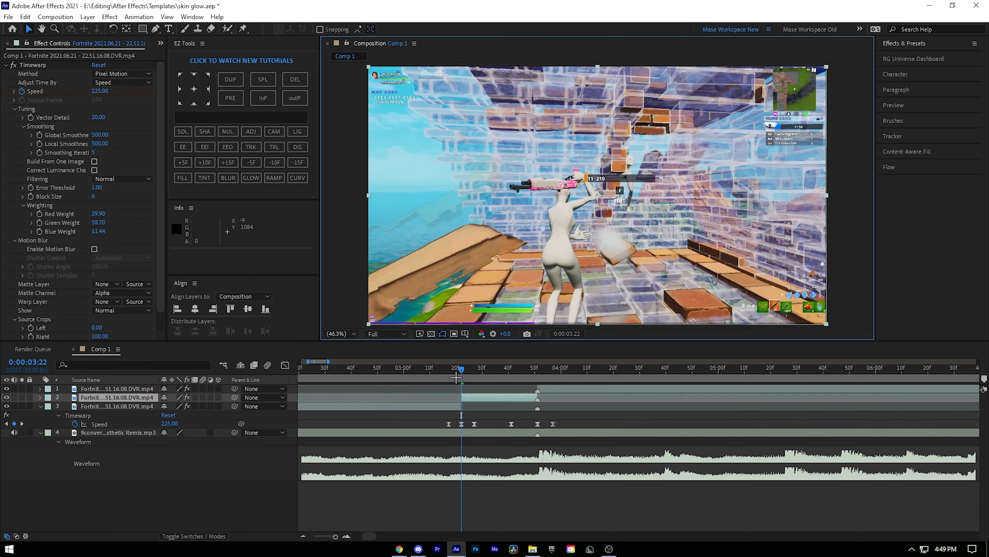
Open the short middle clip segment in its layer view and paint a Roto Brush stroke over the character's body
double_click(474, 396)
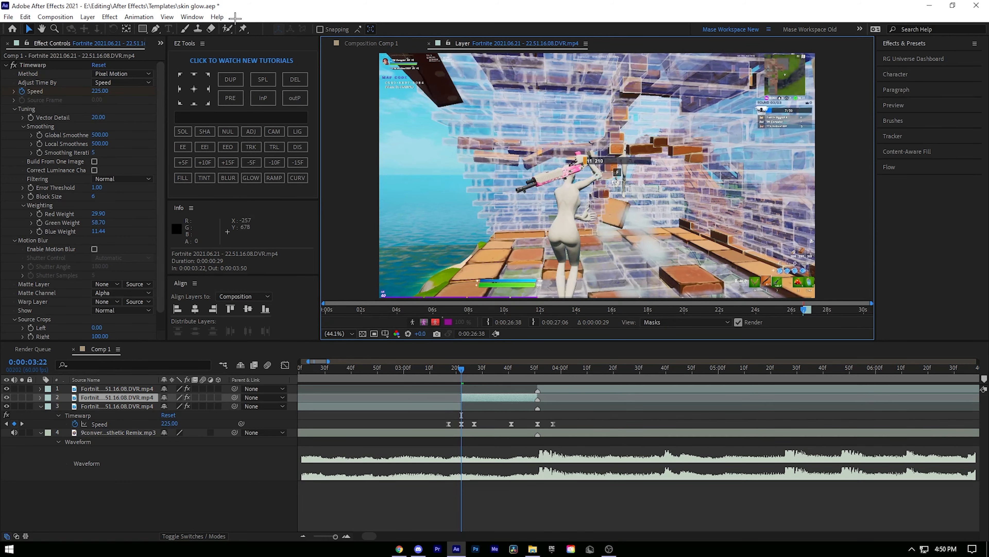
left_click(226, 30)
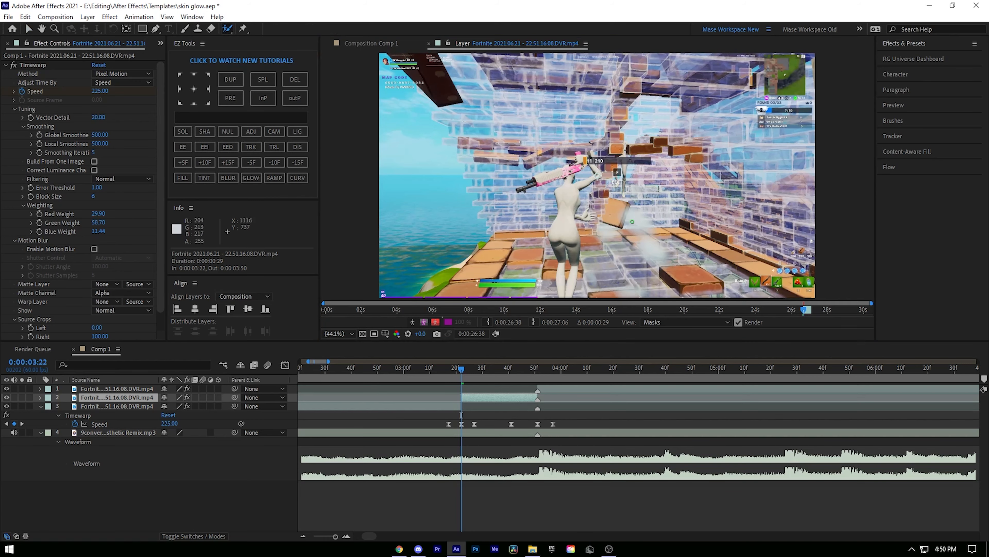
scroll(622, 225, "up", 5)
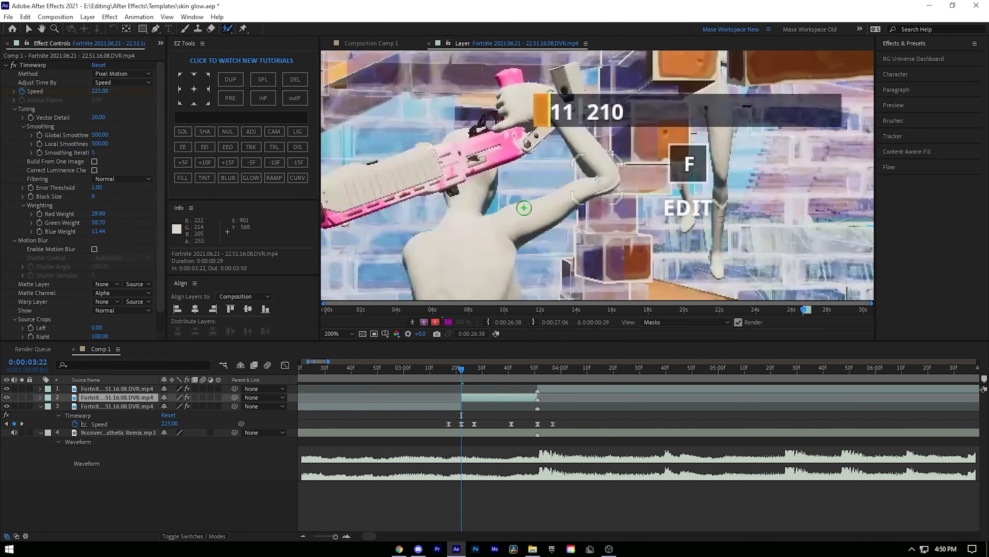
mouse_move(509, 221)
left_mouse_down()
mouse_move(547, 180)
mouse_move(580, 200)
mouse_move(608, 150)
mouse_move(521, 220)
mouse_move(604, 200)
mouse_move(593, 213)
mouse_move(419, 54)
mouse_move(630, 191)
mouse_move(613, 180)
left_mouse_up()
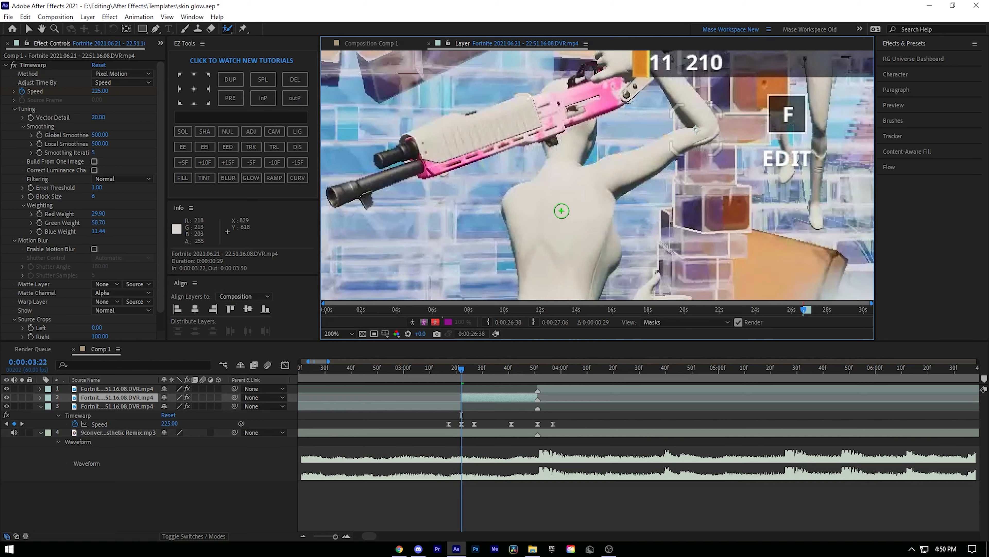
left_click(574, 221)
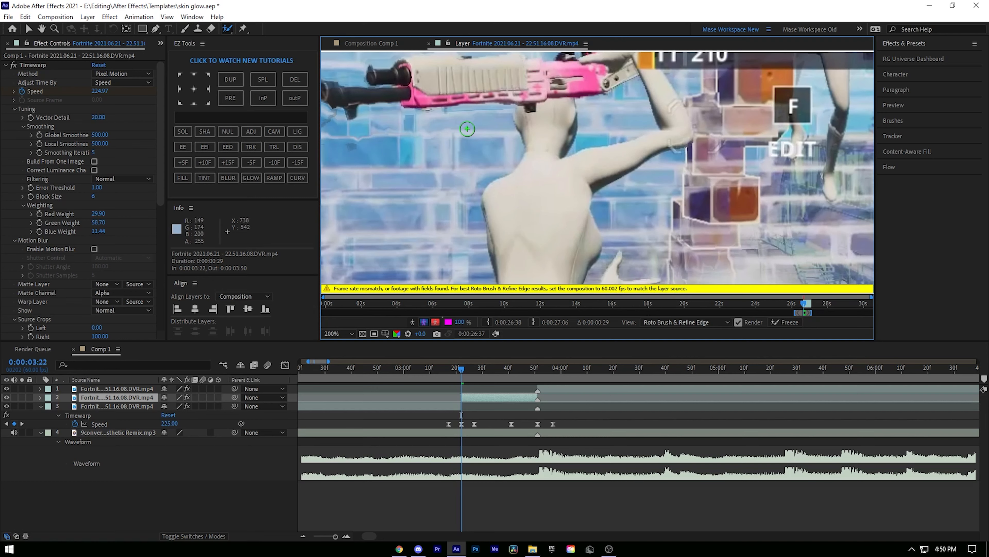
Conform the Fortnite source footage to a frame rate of 60 fps in its main interpretation settings and dismiss the warning
left_click(160, 43)
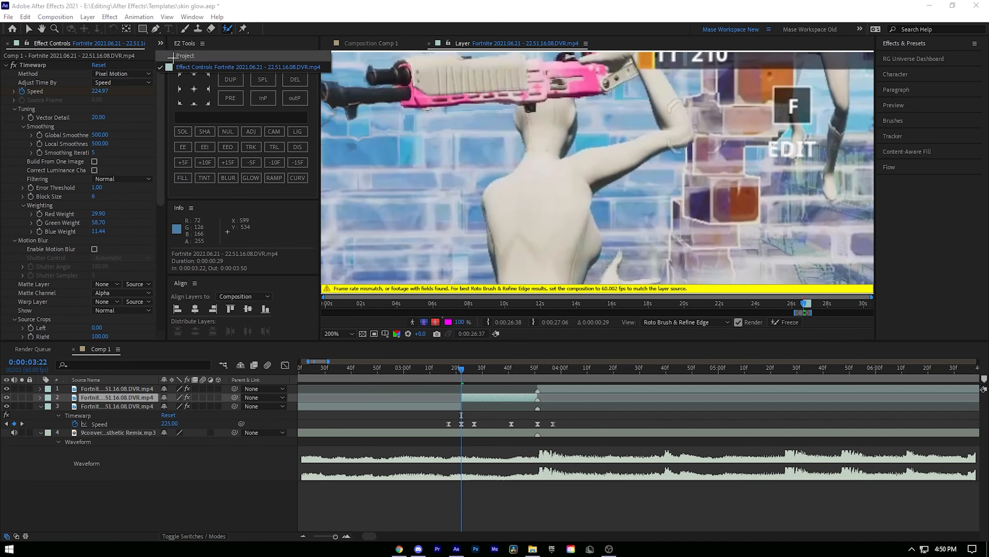
left_click(173, 56)
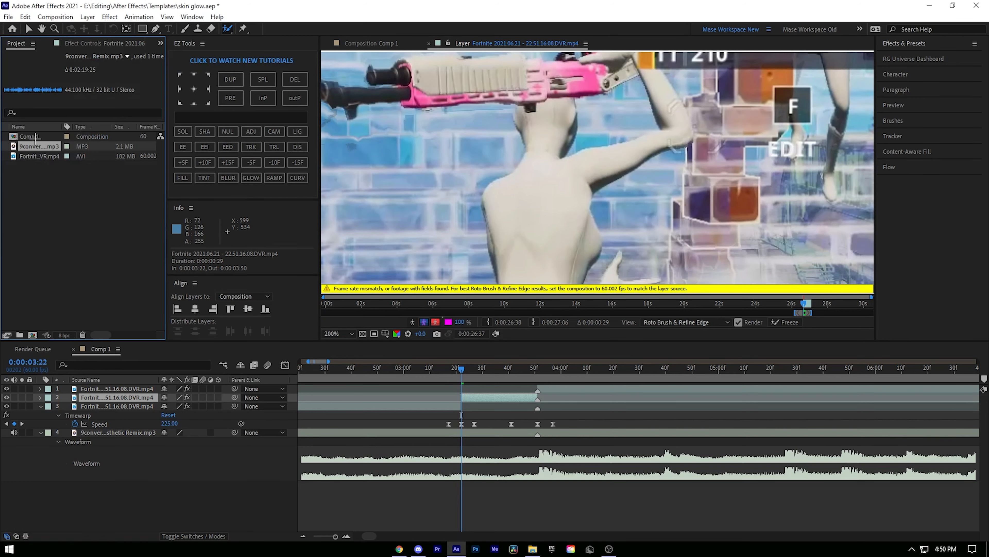
right_click(33, 154)
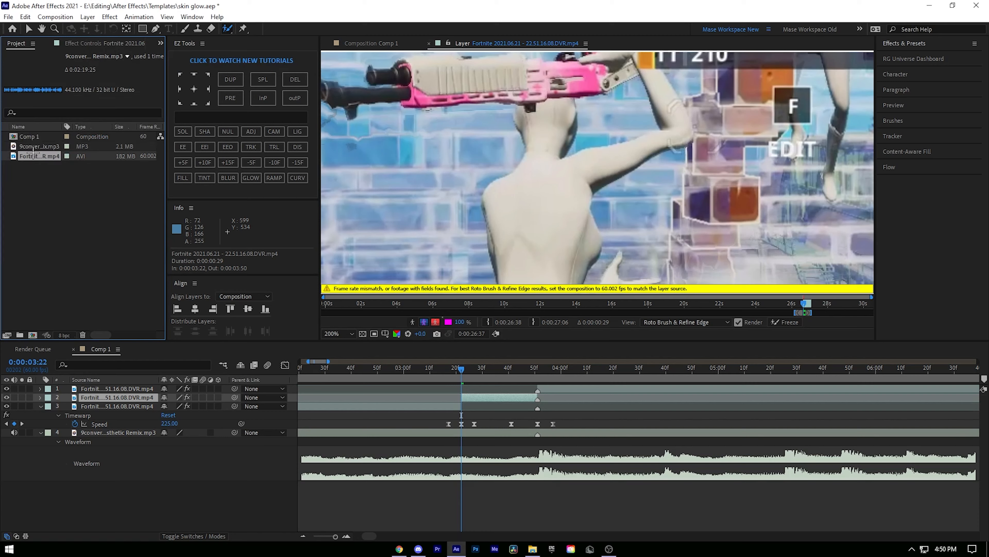
mouse_move(155, 230)
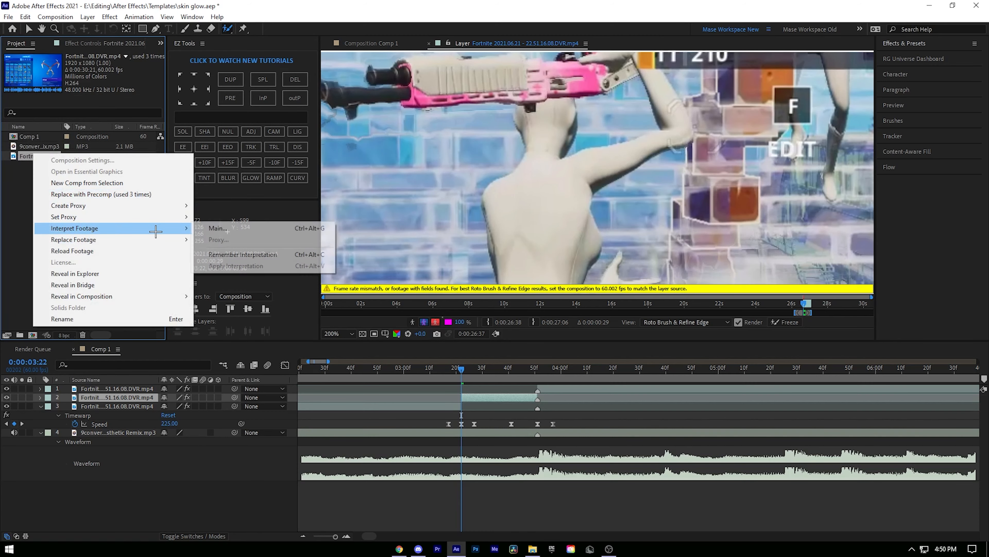
left_click(212, 228)
type("60")
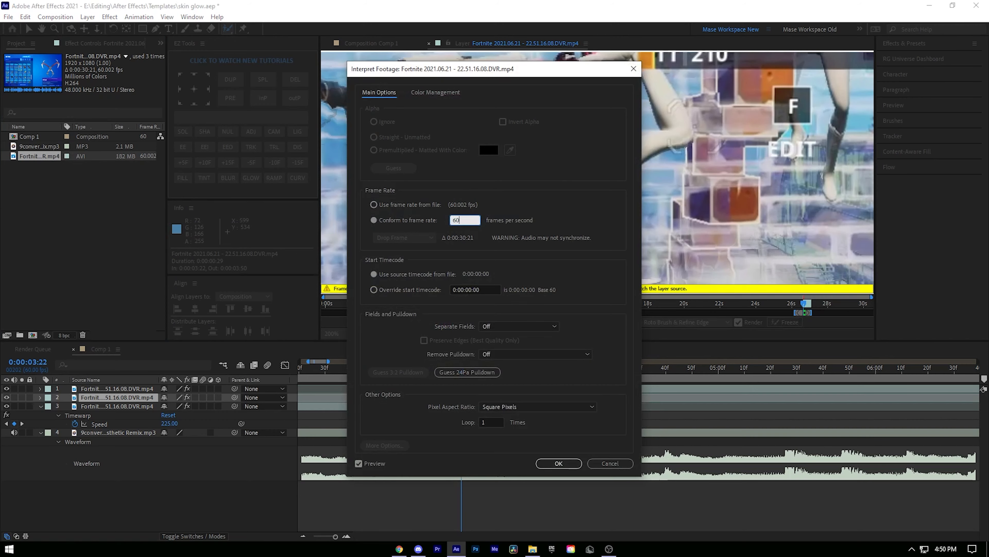
left_click(559, 464)
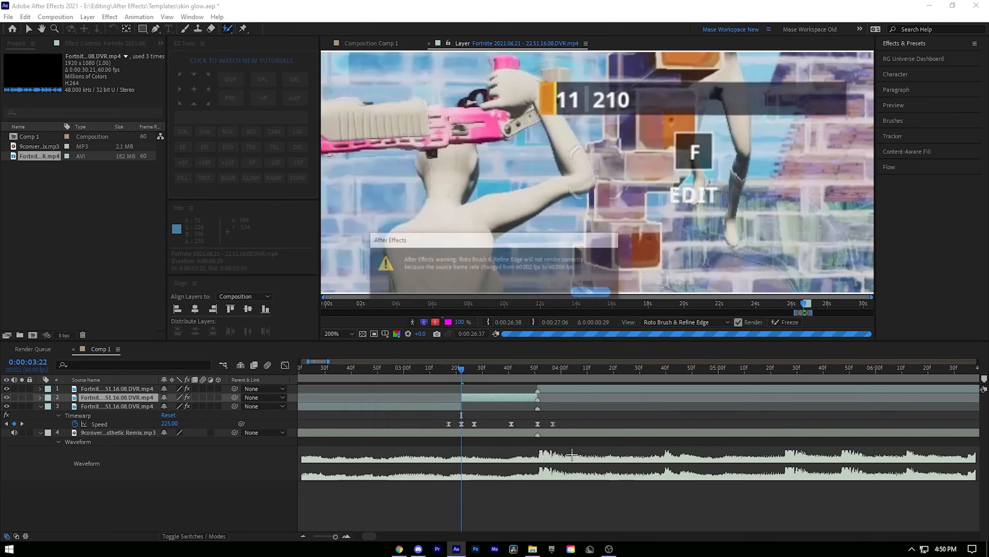
left_click(594, 292)
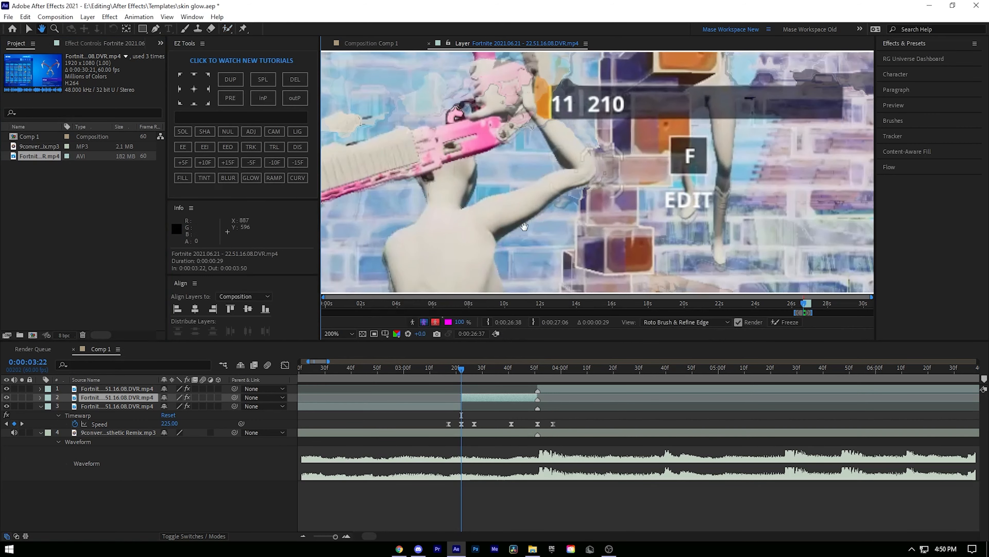
Remove the existing Roto Brush effect from the middle clip segment and collapse its Timewarp settings
left_click_drag(522, 233, 622, 120)
left_click(86, 43)
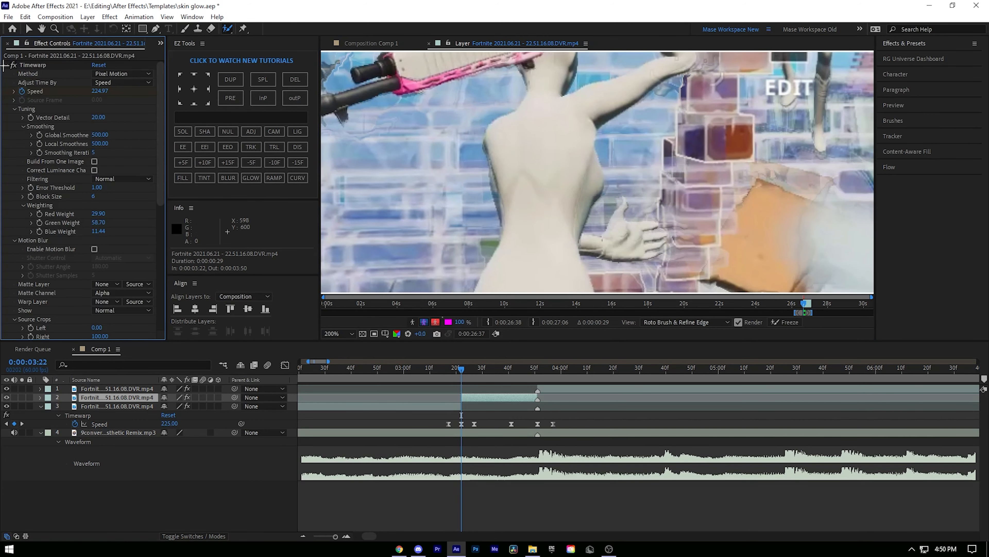
left_click(5, 66)
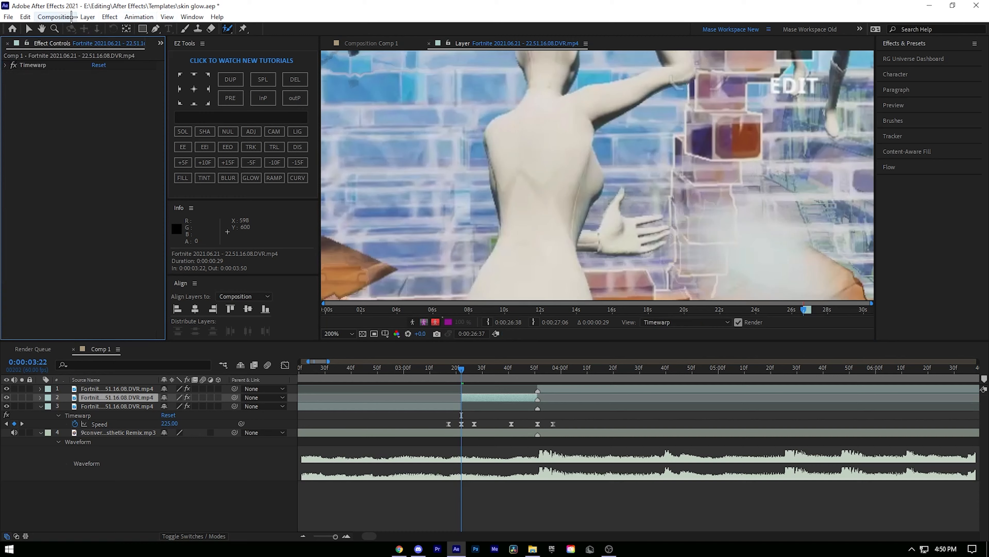
Check the frame rate in the composition settings and leave them unchanged
left_click(71, 16)
left_click(68, 42)
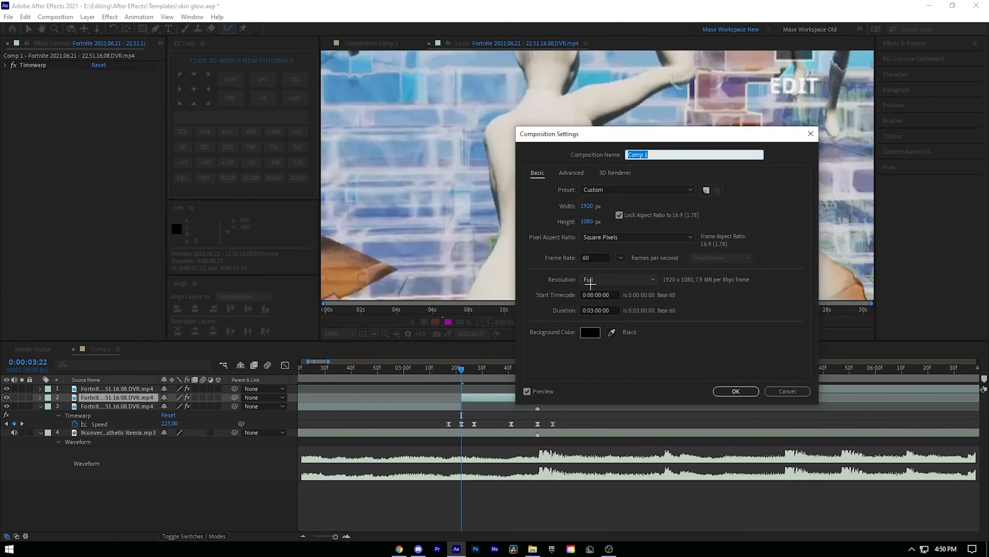
left_click(787, 391)
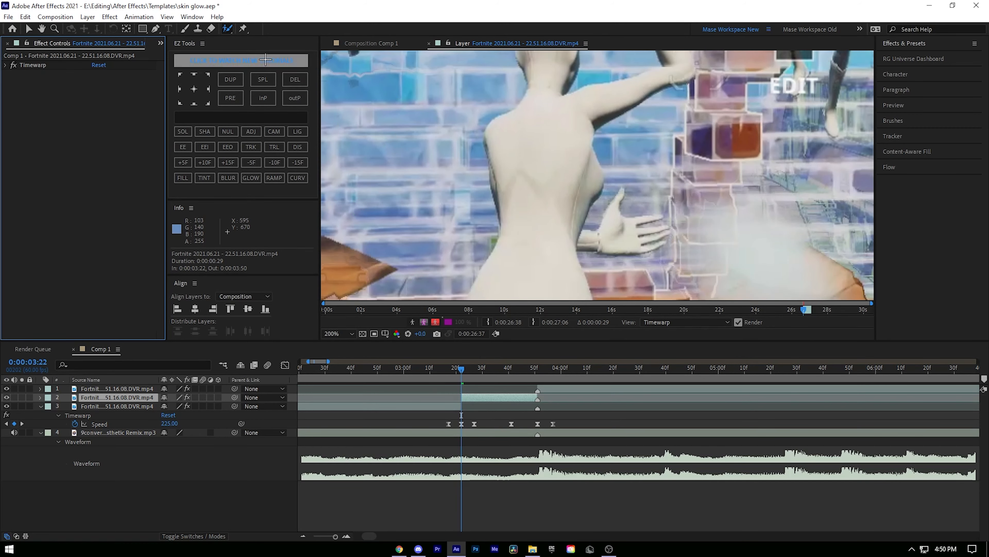
Paint a fresh Roto Brush foreground stroke down the character's back at 0:00:03:22
left_click_drag(482, 159, 465, 197)
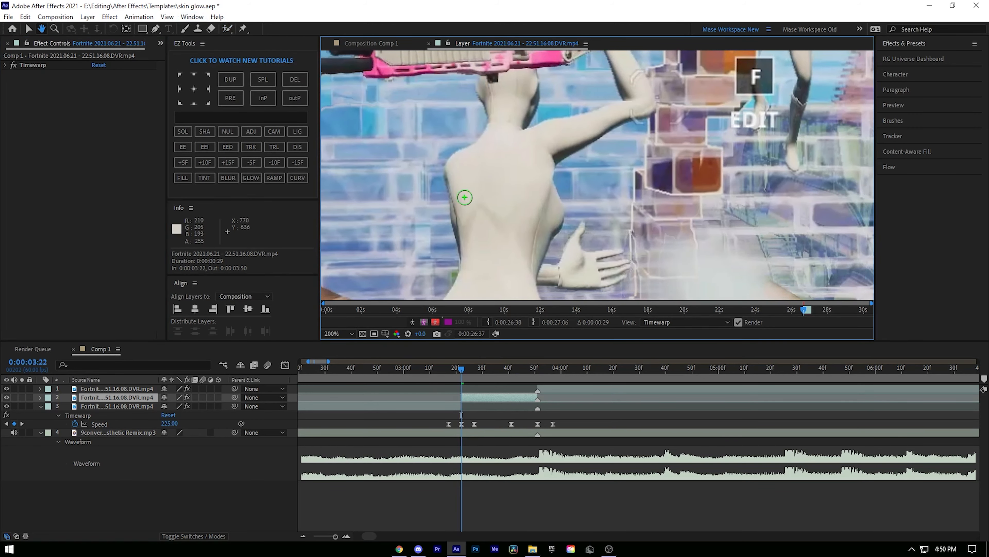
left_click(495, 201)
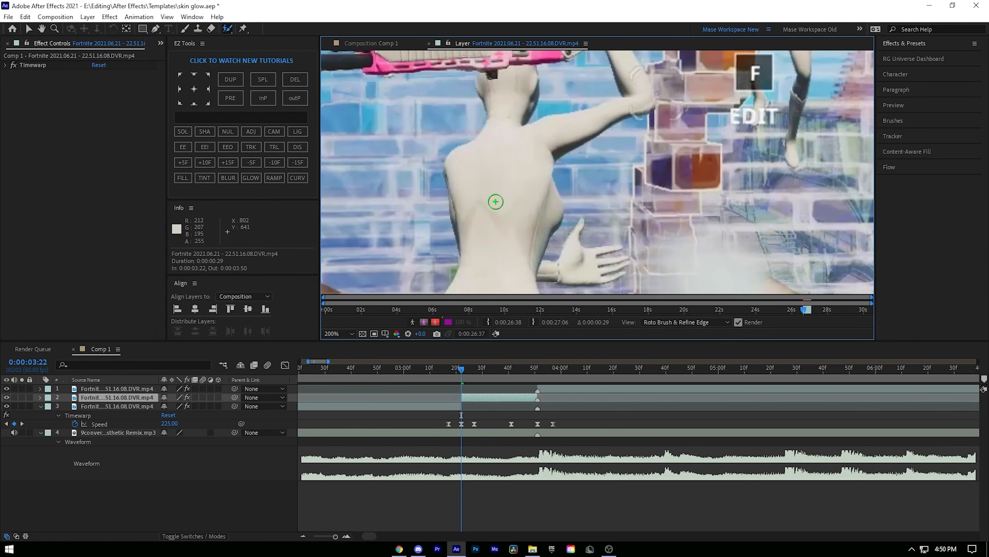
scroll(504, 211, "down", 1)
left_click_drag(544, 176, 547, 236)
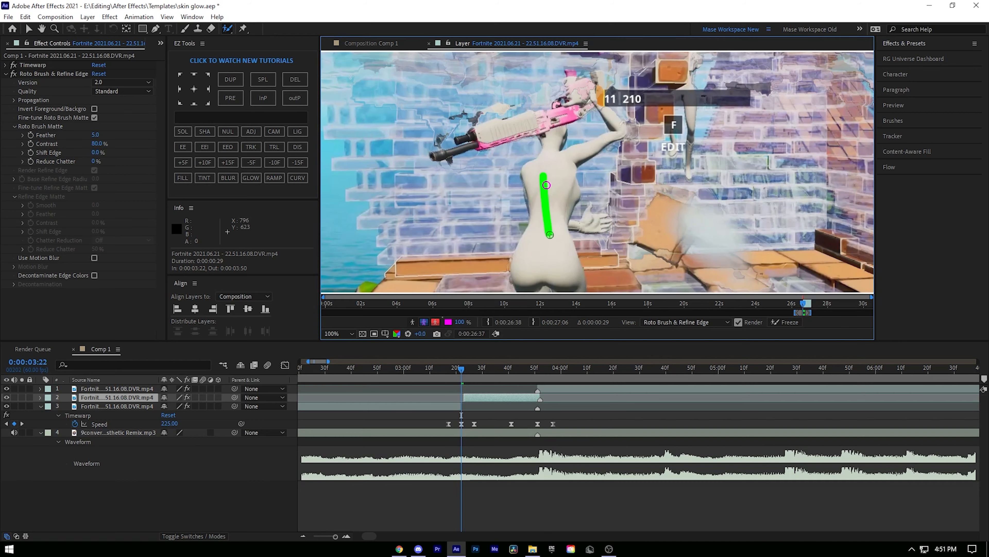
Add the body of the pink gun to the Roto Brush selection with a foreground stroke
scroll(542, 212, "up", 1)
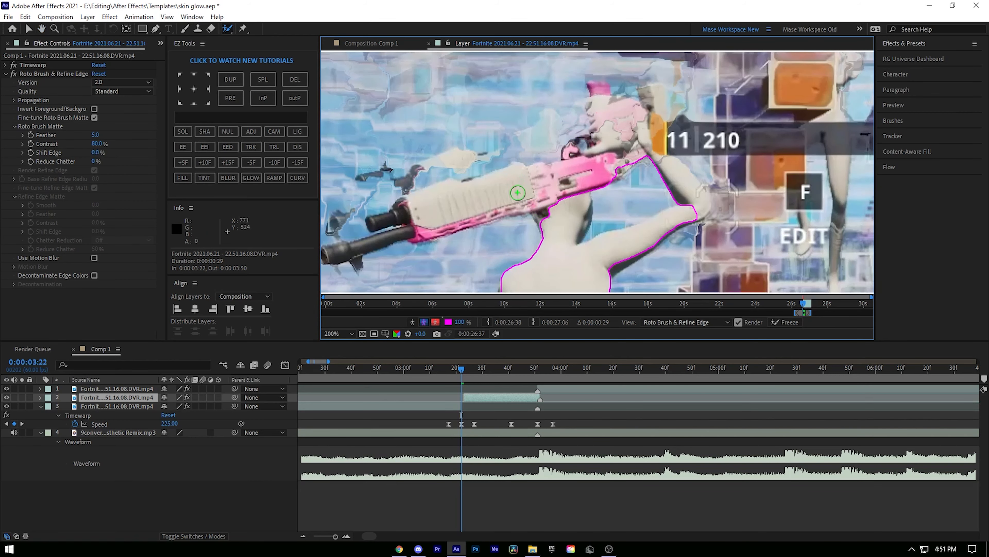
left_click_drag(518, 193, 485, 197)
left_click_drag(558, 190, 610, 176)
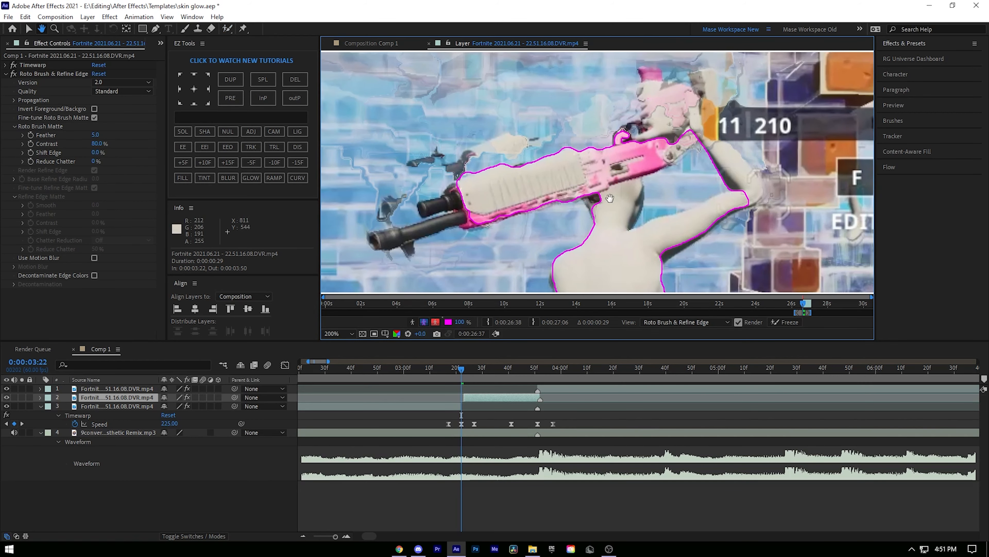
Exclude the background enclosed by the gun and the raised arm, and restore the arm to the Roto Brush selection
left_click(654, 208, "alt")
left_click(677, 177, "alt")
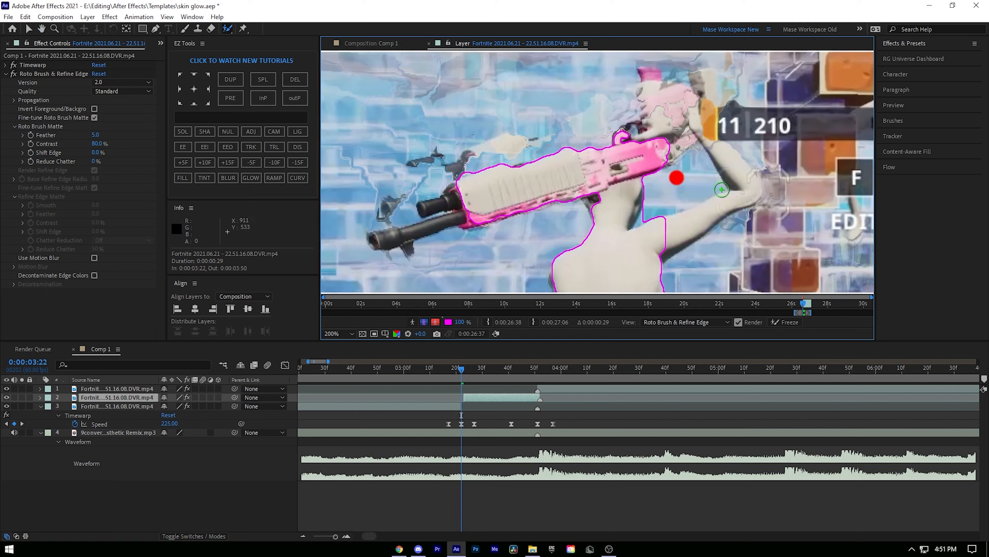
left_click(715, 212)
left_click_drag(752, 192, 724, 165)
left_click(751, 153, "alt")
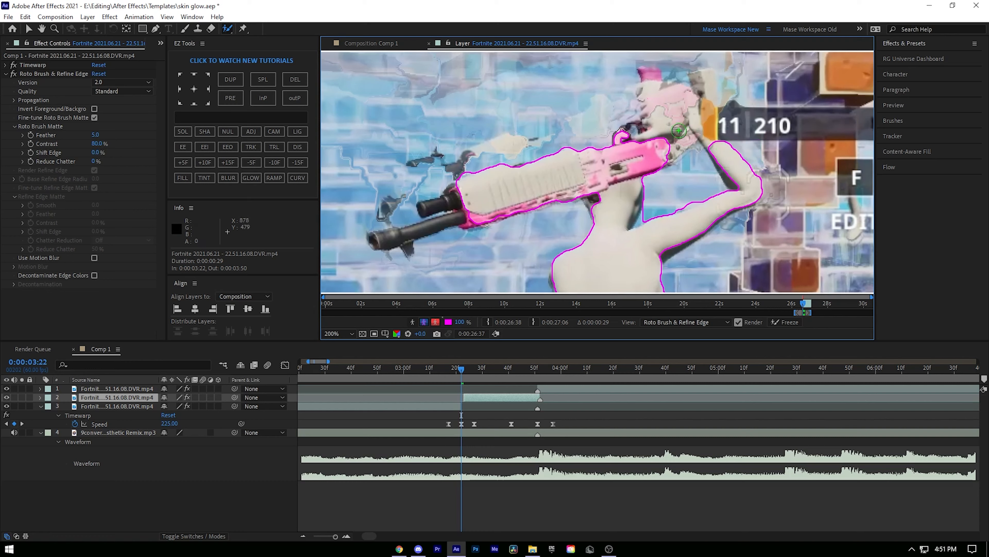
Add the raised hand area behind the gun and the upper gun barrel to the Roto Brush selection
mouse_move(668, 114)
left_mouse_down()
mouse_move(643, 92)
mouse_move(645, 73)
mouse_move(652, 113)
left_mouse_up()
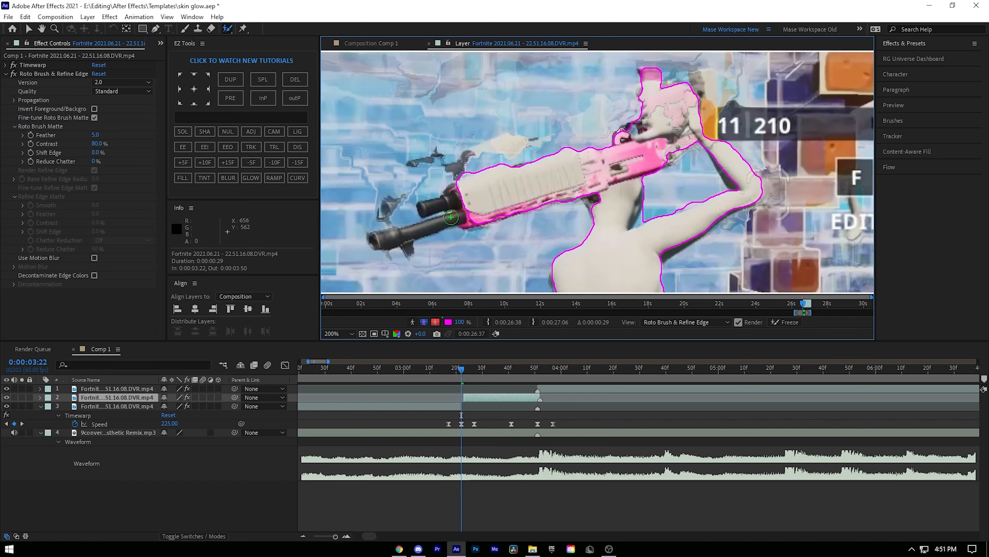
mouse_move(451, 217)
left_mouse_down()
mouse_move(471, 210)
mouse_move(435, 207)
mouse_move(455, 200)
left_mouse_up()
mouse_move(538, 222)
left_mouse_down()
mouse_move(535, 183)
mouse_move(467, 178)
left_mouse_up()
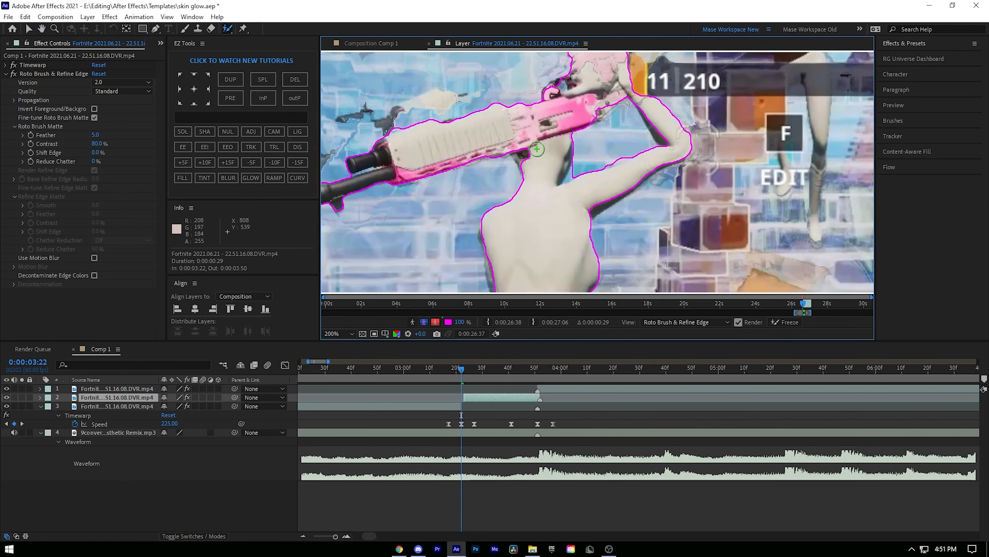
Add the character's lower hand to the Roto Brush selection and exclude the background around it and the torso
left_click_drag(573, 207, 522, 63)
left_click_drag(581, 166, 573, 180)
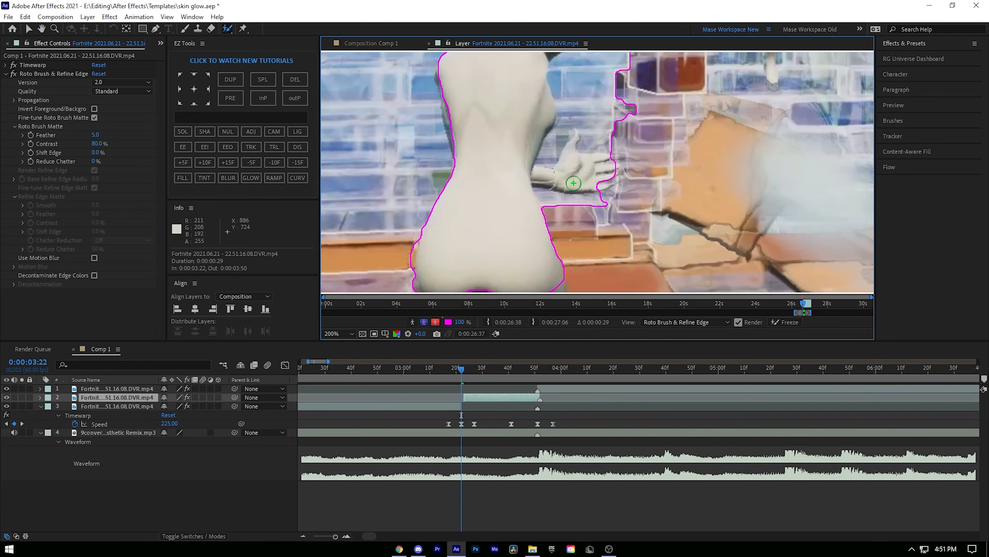
left_click_drag(561, 118, 509, 199)
left_click(504, 151, "alt")
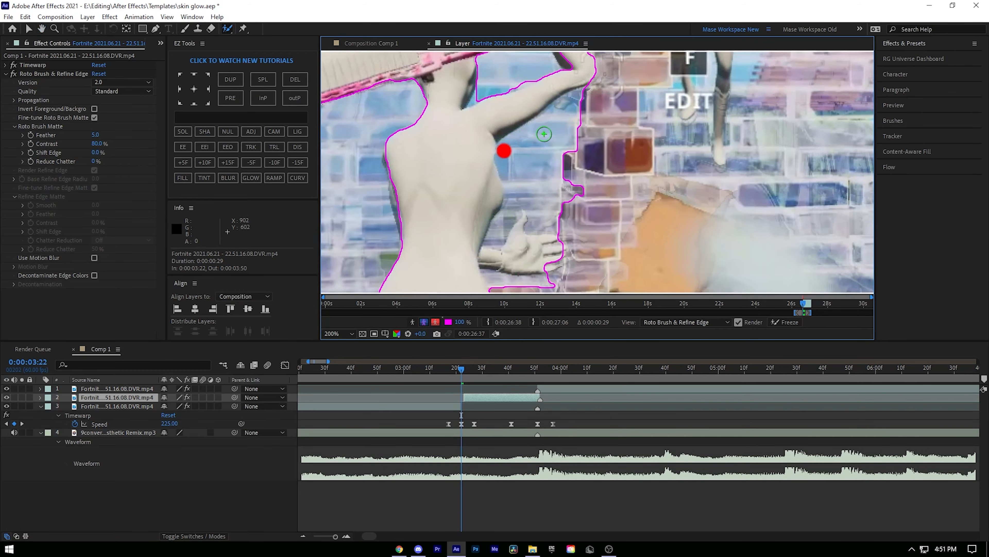
left_click(497, 234, "alt")
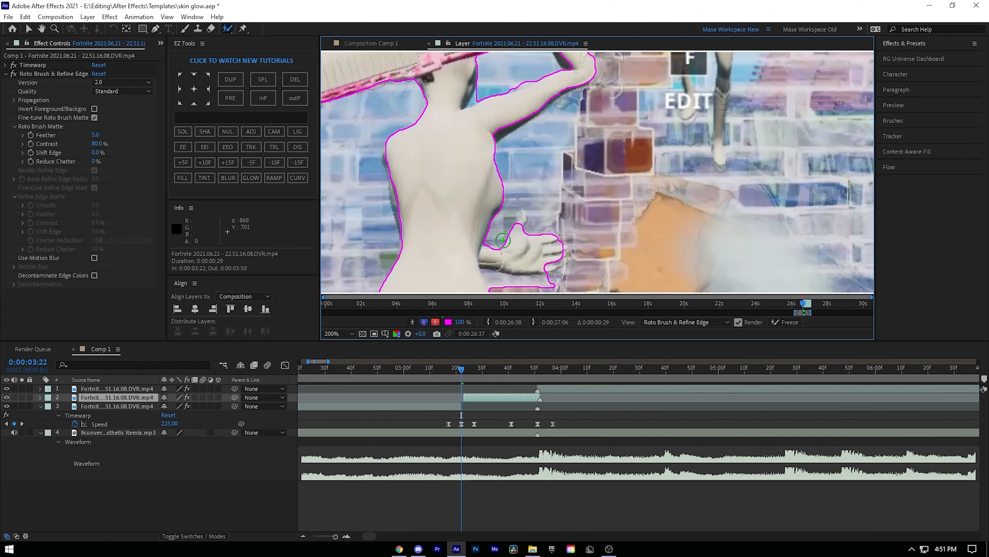
scroll(501, 214, "down", 3)
left_click(502, 200, "alt")
Extend the Roto Brush selection down both of the character's legs with foreground strokes on the thighs and lower legs
scroll(477, 164, "down", 8)
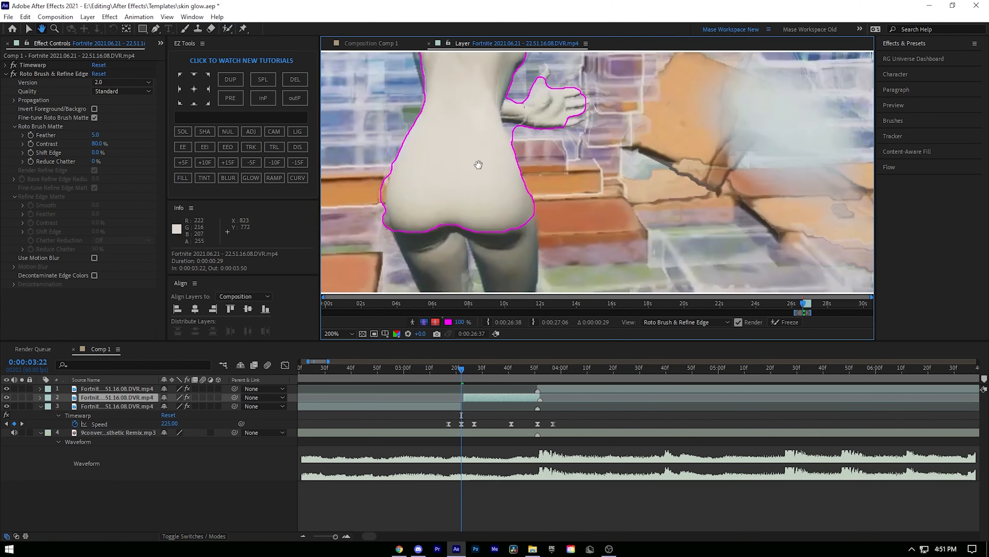
left_click_drag(521, 130, 521, 183)
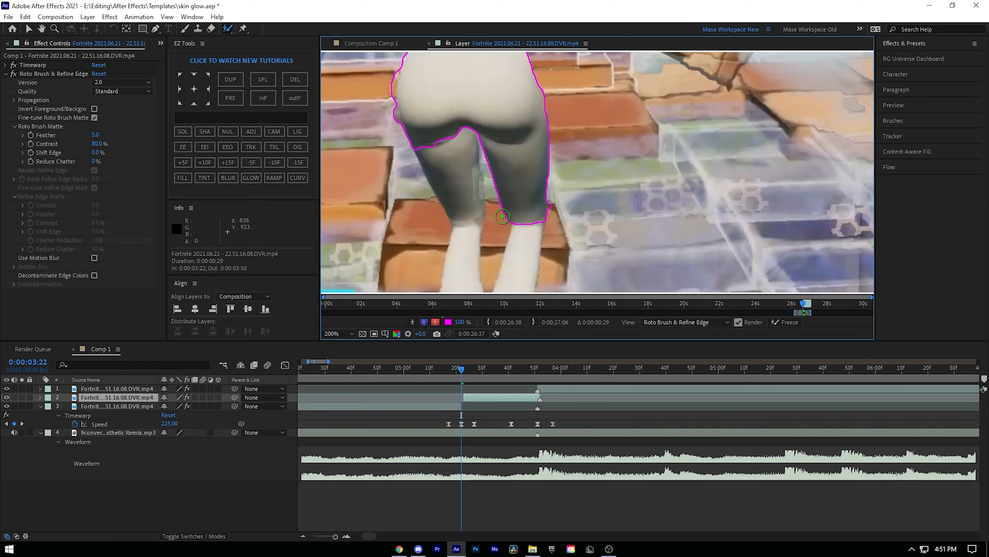
scroll(503, 216, "down", 3)
scroll(467, 156, "down", 2)
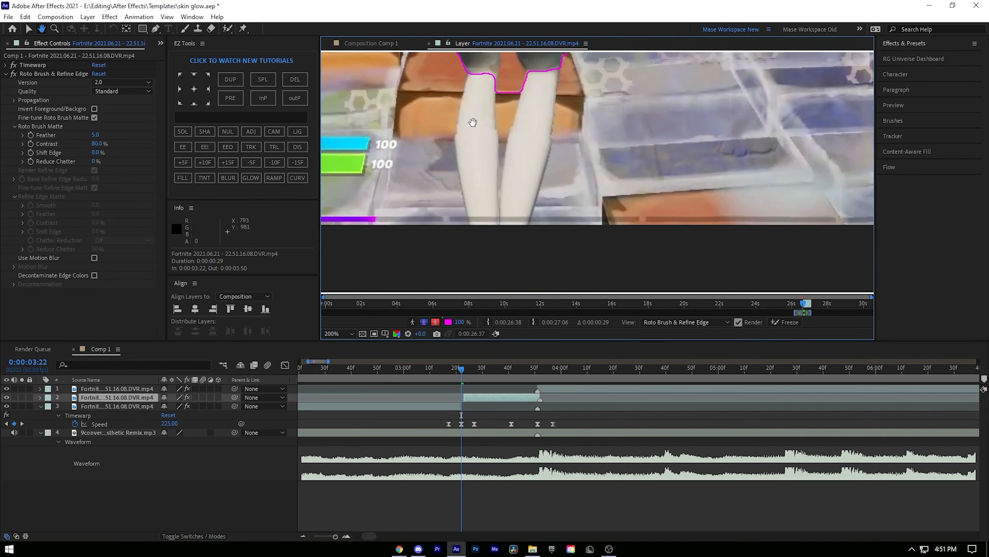
scroll(467, 222, "up", 4)
scroll(475, 194, "down", 4)
left_click_drag(481, 147, 480, 190)
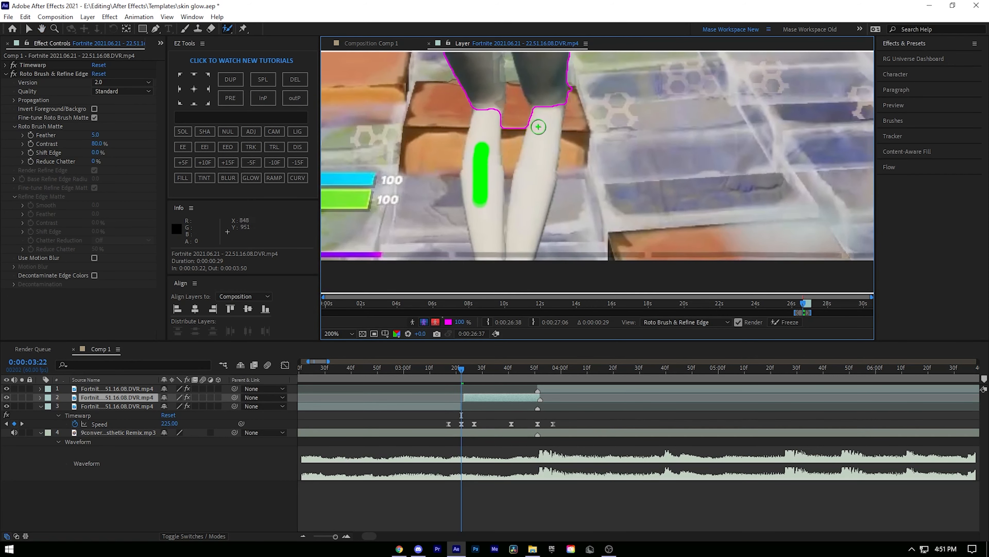
left_click_drag(540, 124, 529, 256)
mouse_move(512, 137)
left_mouse_down()
mouse_move(510, 232)
mouse_move(510, 137)
left_mouse_up()
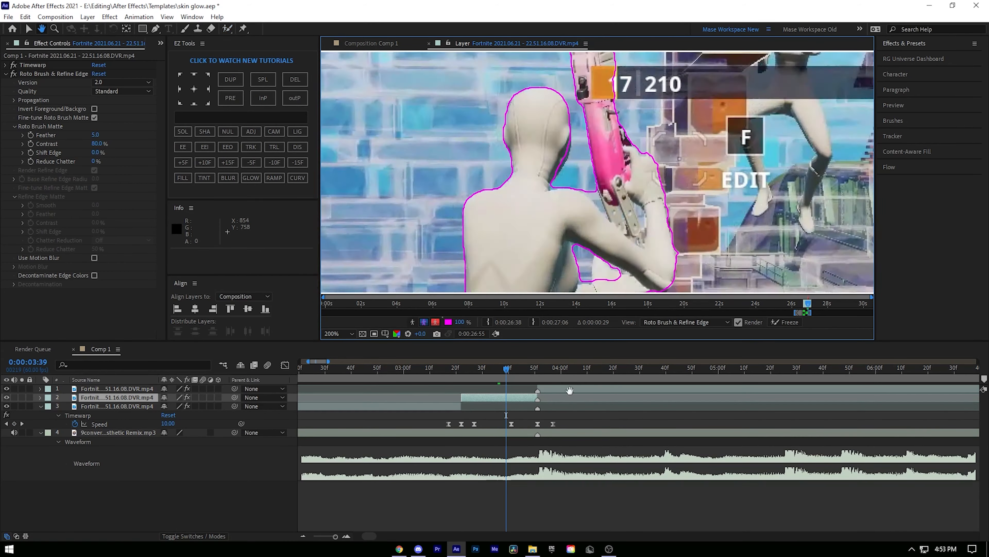
Advance frame by frame to 0:00:03:48, touching up the Roto Brush outline around the character
key("Page_Down")
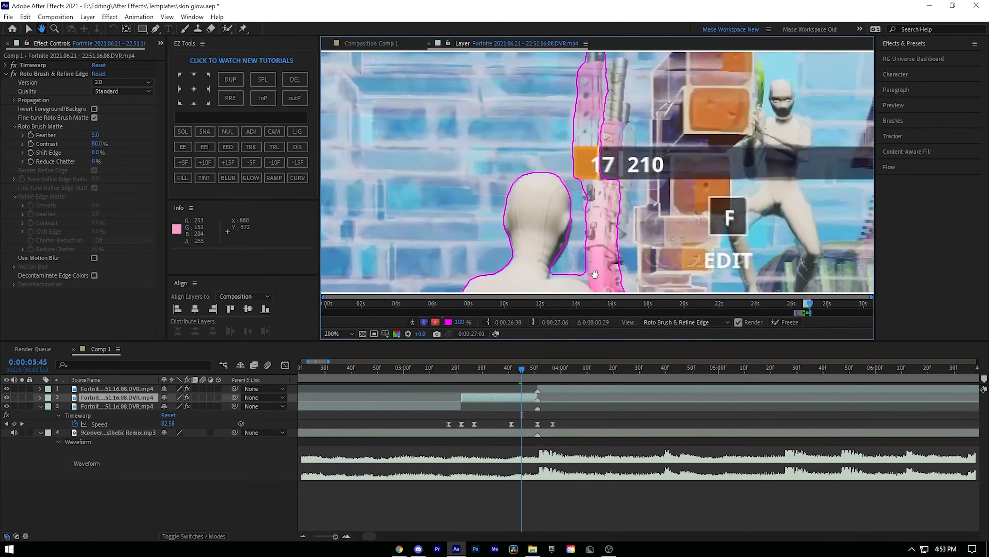
key("Page_Down")
key("Page_Down")
scroll(561, 230, "down", 1)
scroll(623, 93, "up", 2)
left_click(546, 250)
left_click_drag(546, 250, 572, 234)
scroll(561, 234, "down", 1)
key("Page_Down")
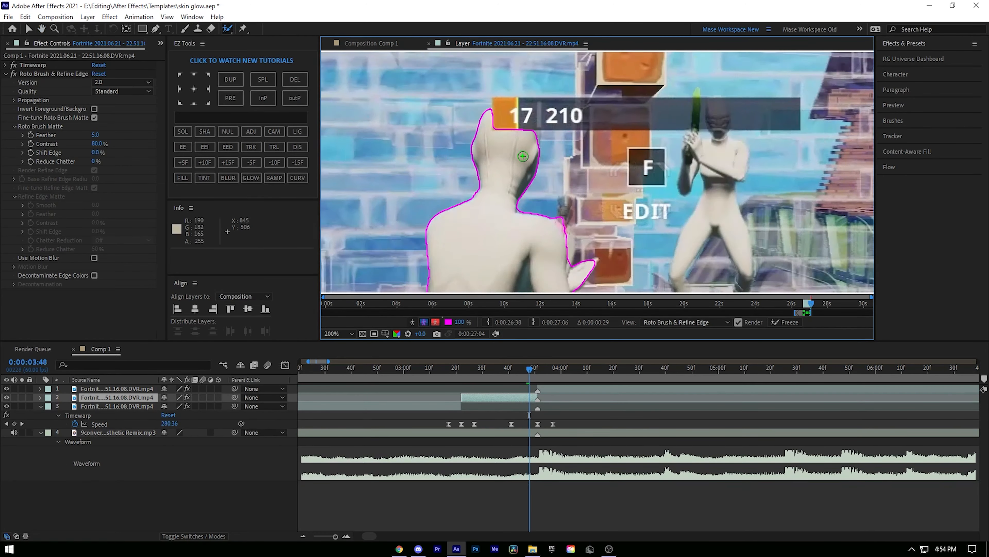
Undo the last stroke, add the gun to the Roto Brush selection at 0:00:03:50 and continue to 0:00:03:51
key("Page_Down")
key("u")
key("Page_Down")
key("ctrl+z")
scroll(551, 231, "down", 2)
scroll(551, 230, "up", 1)
left_click_drag(610, 124, 597, 159)
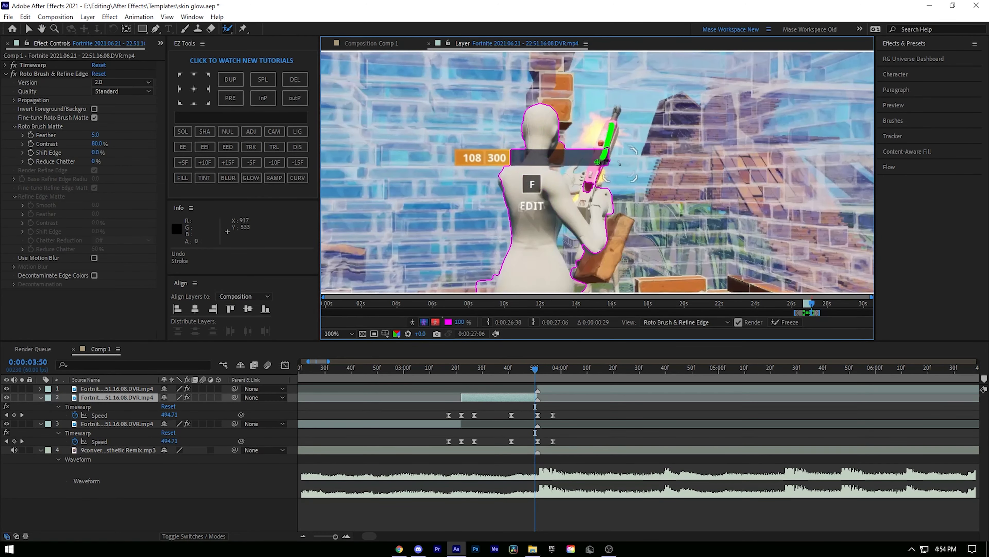
left_click_drag(577, 269, 620, 95)
mouse_move(604, 154)
left_mouse_down()
mouse_move(608, 99)
mouse_move(575, 347)
left_mouse_up()
key("Page_Down")
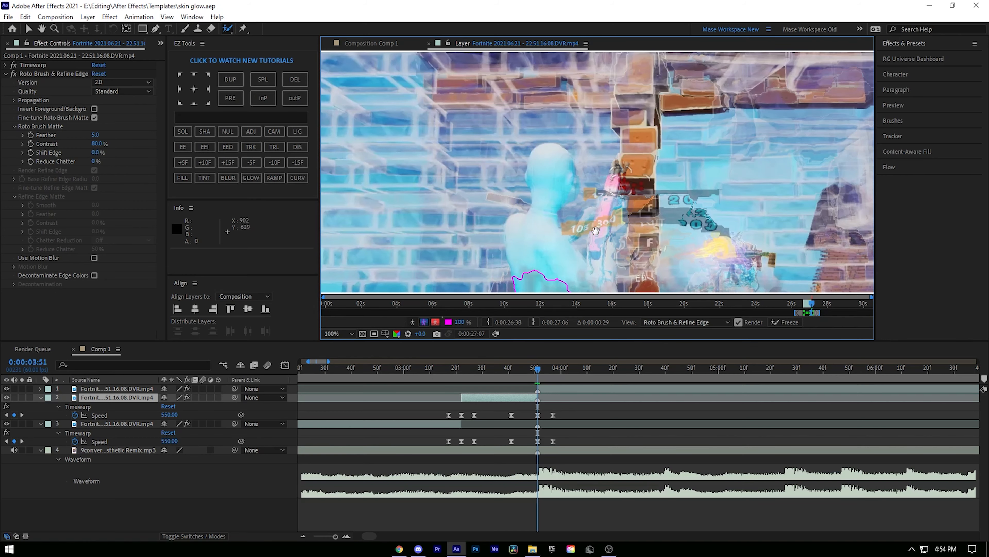
Return to the Comp 1 composition view and check the rotoscoped character at 0:00:03:26
left_click_drag(593, 220, 531, 162)
scroll(551, 206, "down", 1)
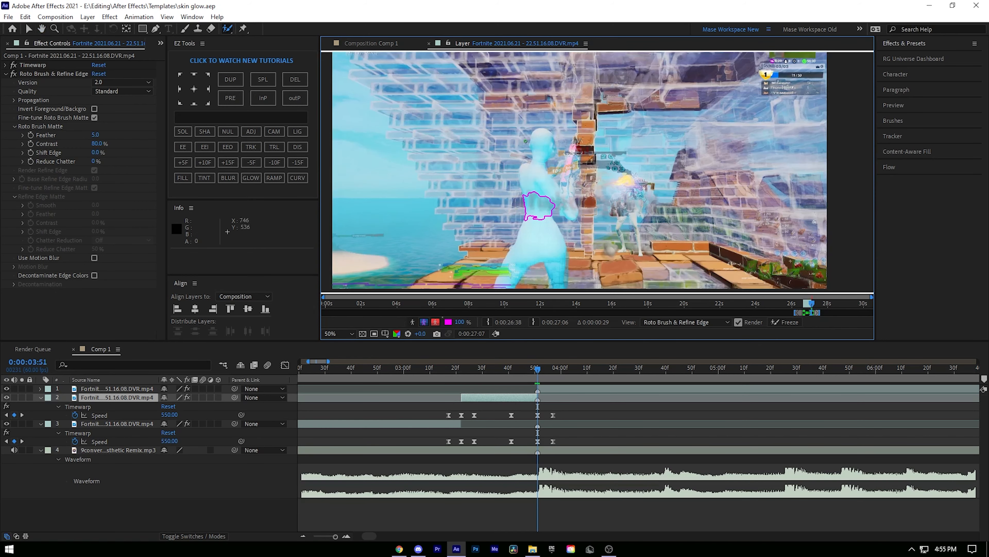
left_click(362, 43)
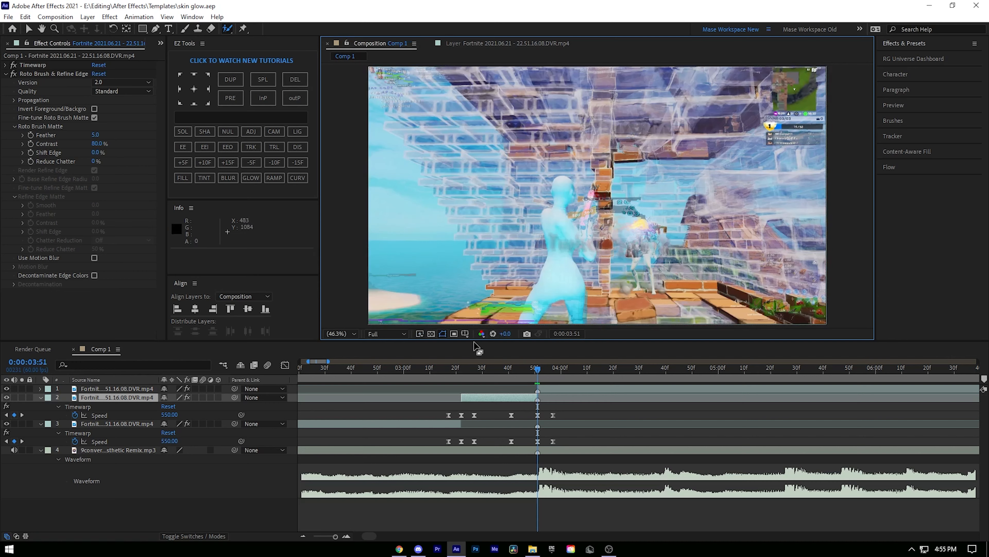
left_click_drag(448, 368, 472, 368)
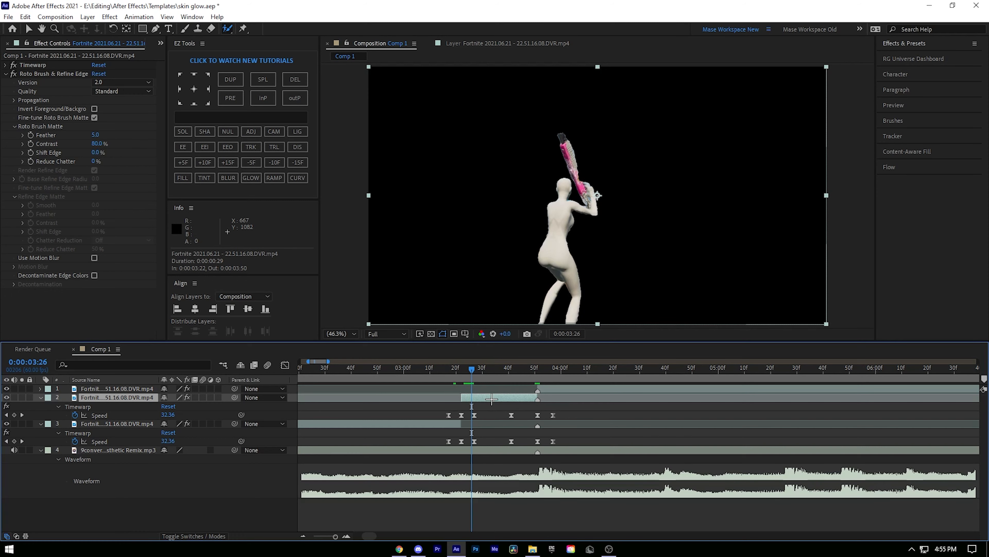
Duplicate the rotoscoped clip layer and delete the Roto Brush & Refine Edge effect from the lower copy
key("ctrl+d")
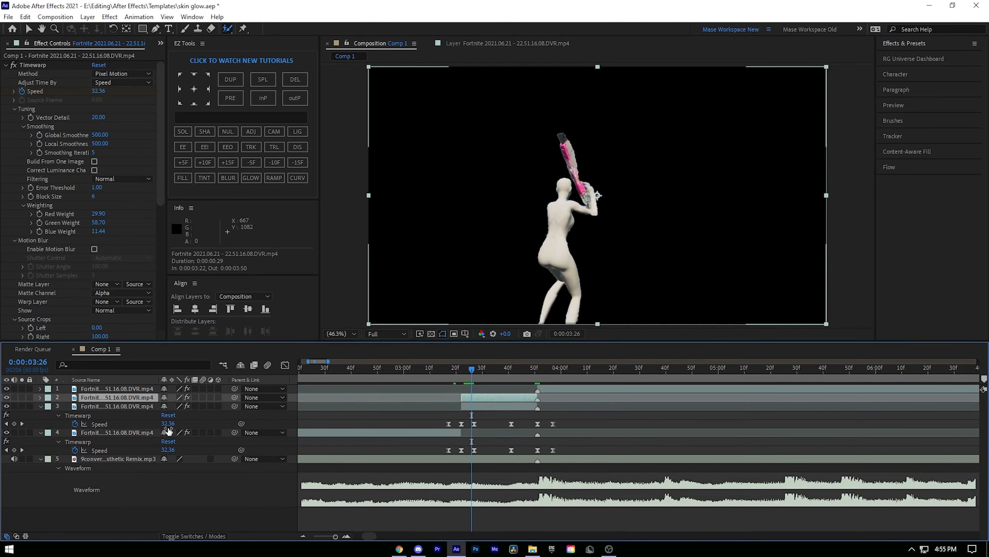
left_click(117, 406)
left_click(64, 74)
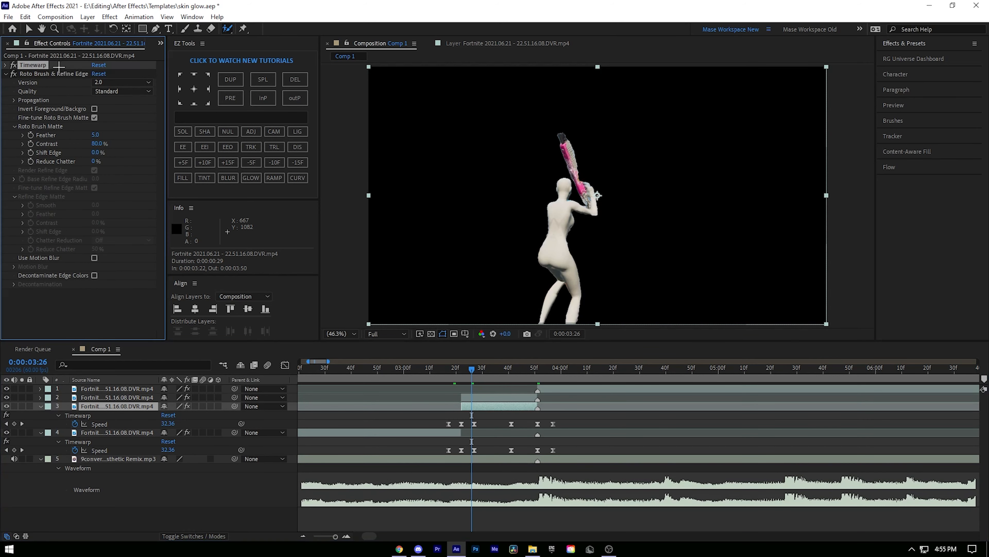
key("Delete")
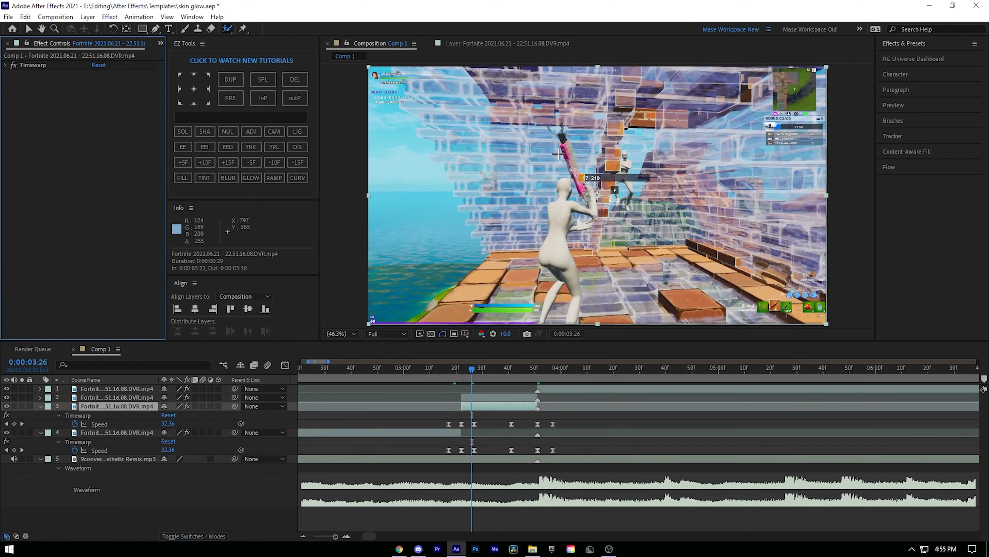
Collapse the Timewarp Speed keyframes shown under the third and fourth gameplay layers
left_click(211, 400)
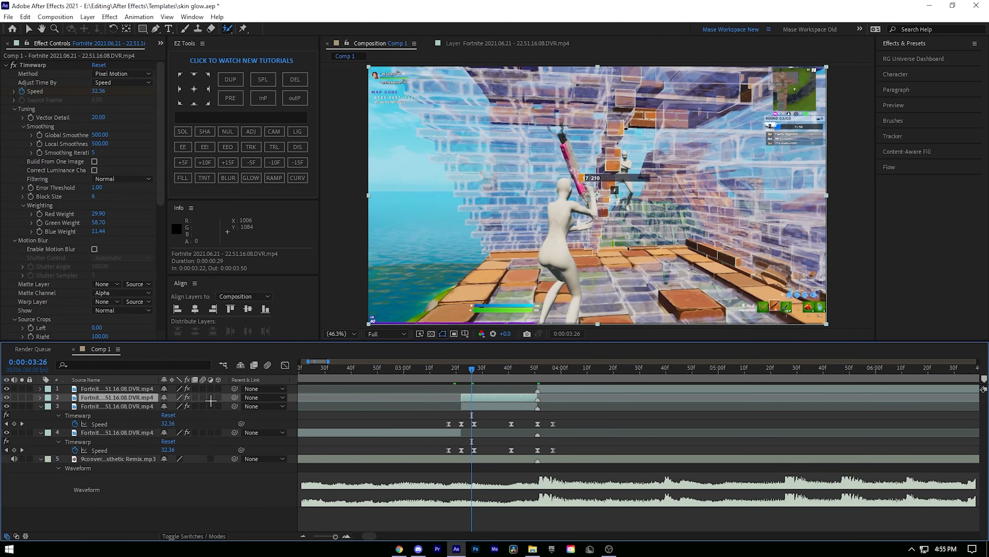
left_click(99, 433)
key("u")
left_click(109, 407)
key("u")
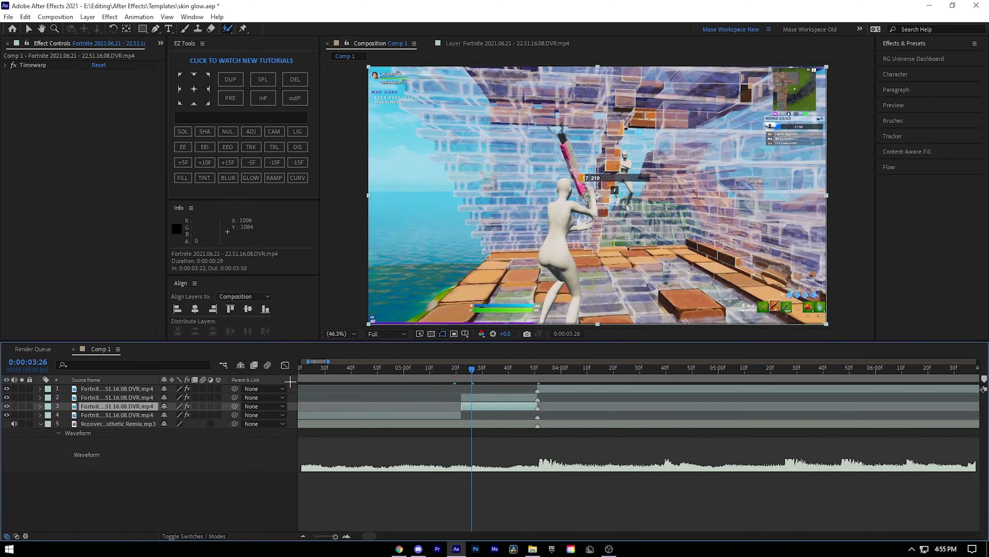
Apply the Insane Skin Glow (Apply To Skin) preset from the Skin Glow Tutorial folder to the second layer at 0:00:03:22
scroll(466, 392, "up", 1)
left_click_drag(451, 373, 455, 372)
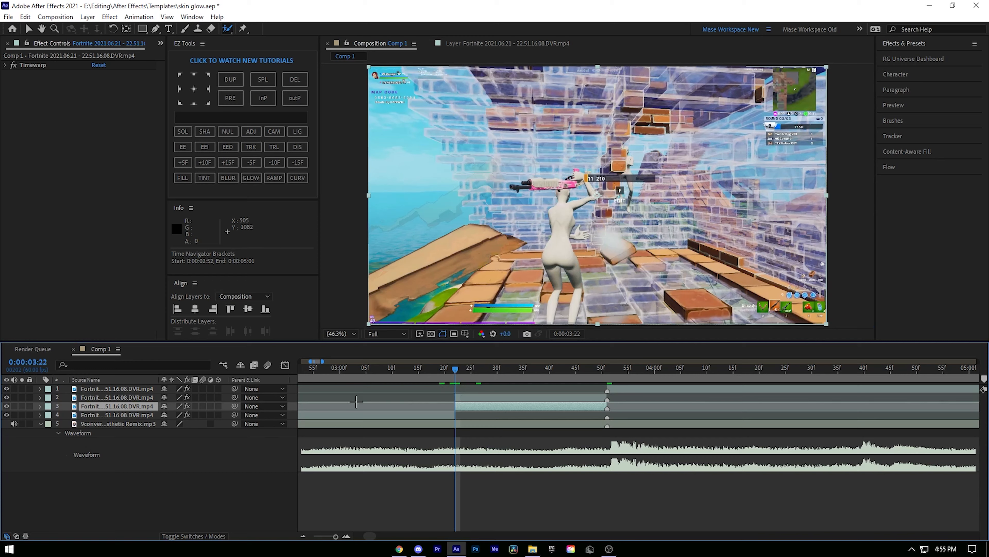
left_click(520, 397)
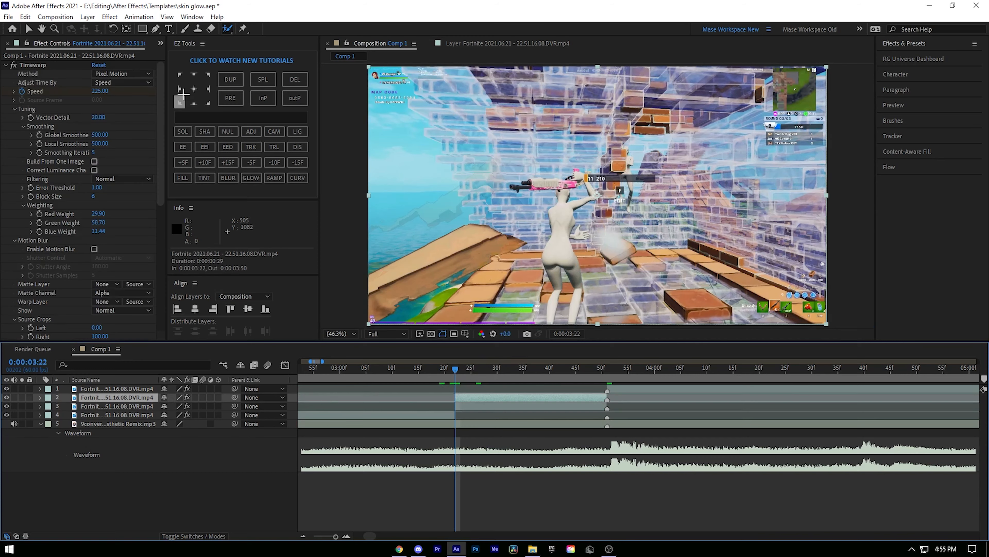
left_click(139, 17)
left_click(144, 38)
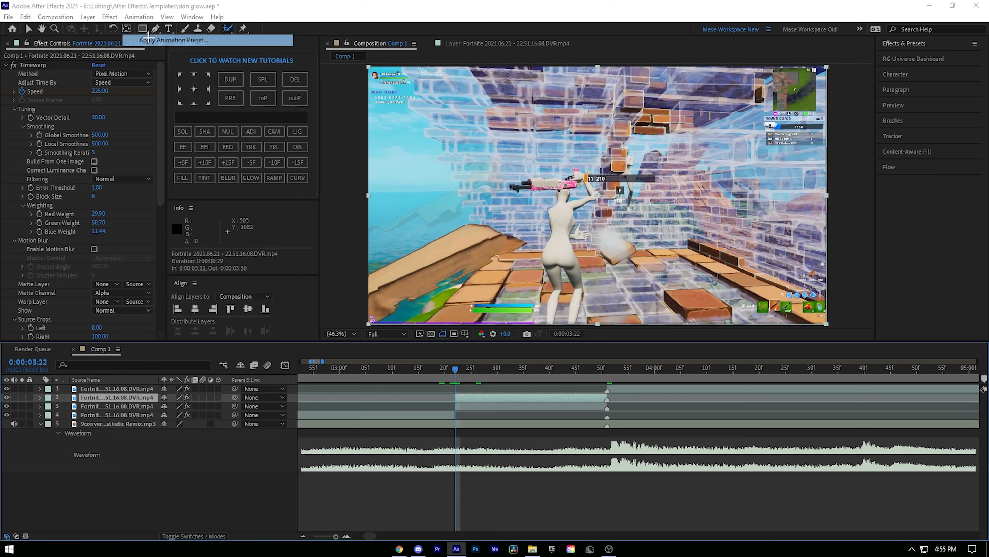
left_click(217, 48)
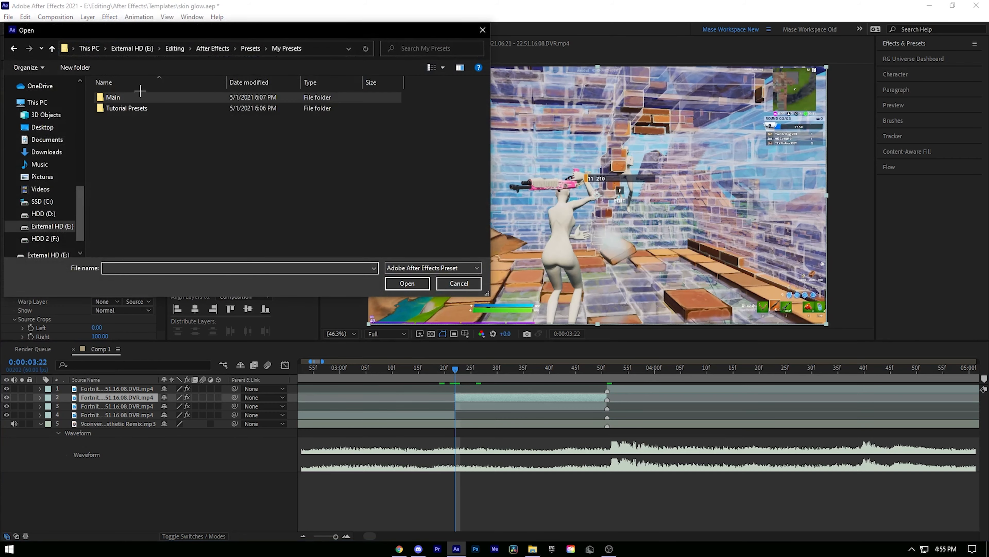
double_click(133, 108)
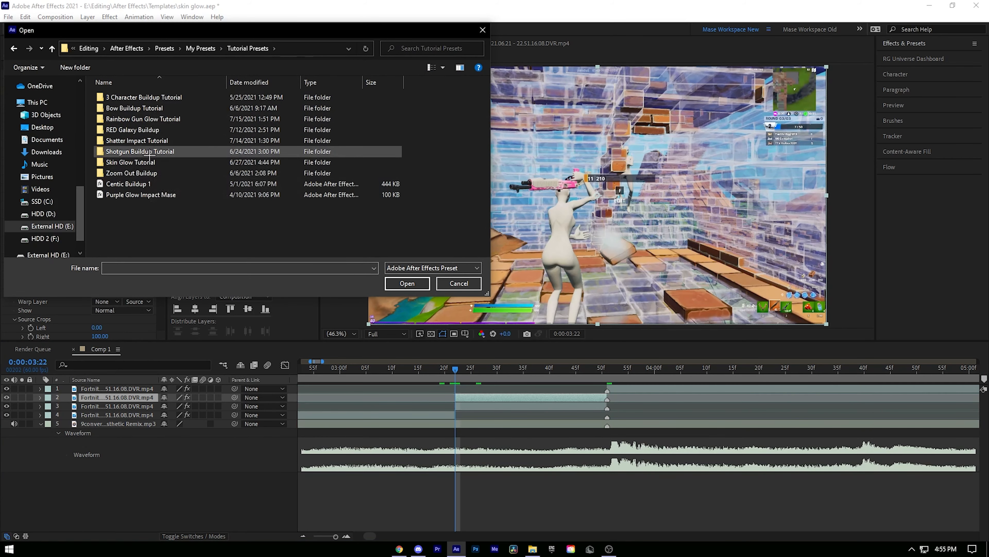
double_click(147, 163)
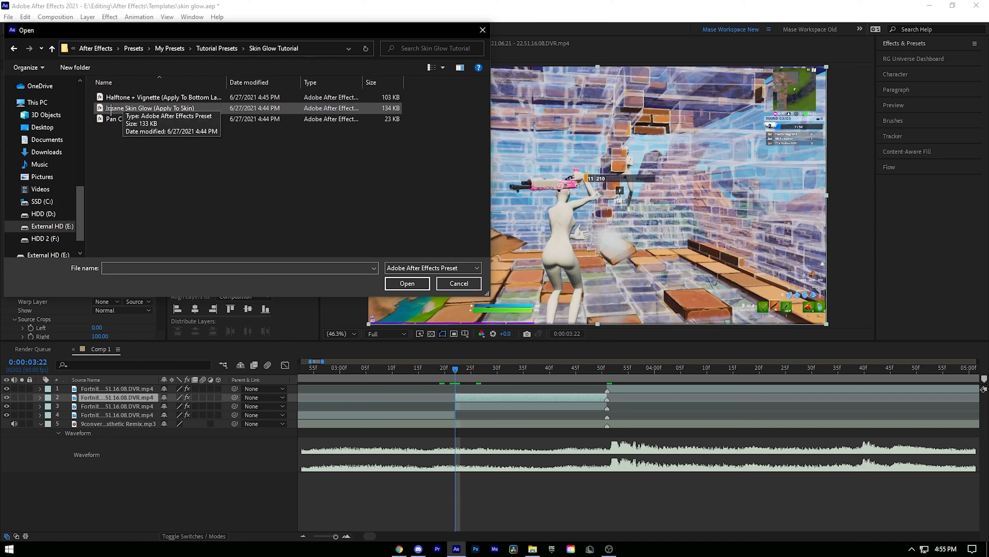
double_click(128, 108)
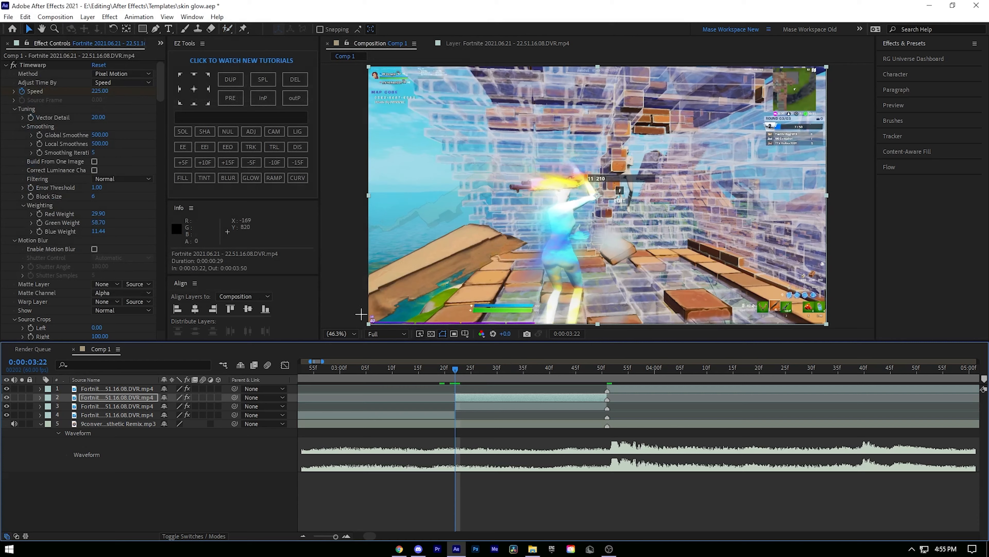
Reveal the glow layer's keyframes and move the last Hue Shift keyframe to 0:00:03:51
key("u")
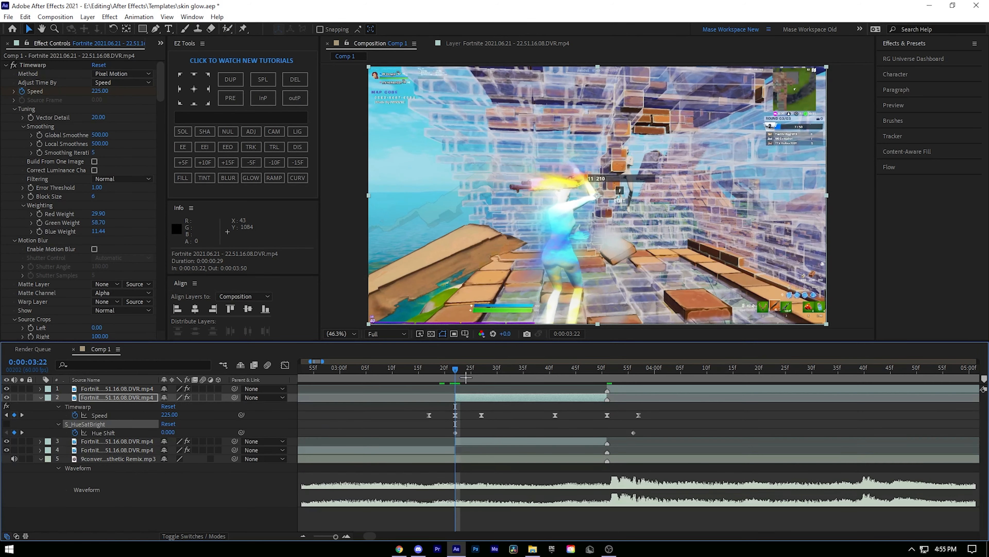
left_click_drag(456, 369, 535, 369)
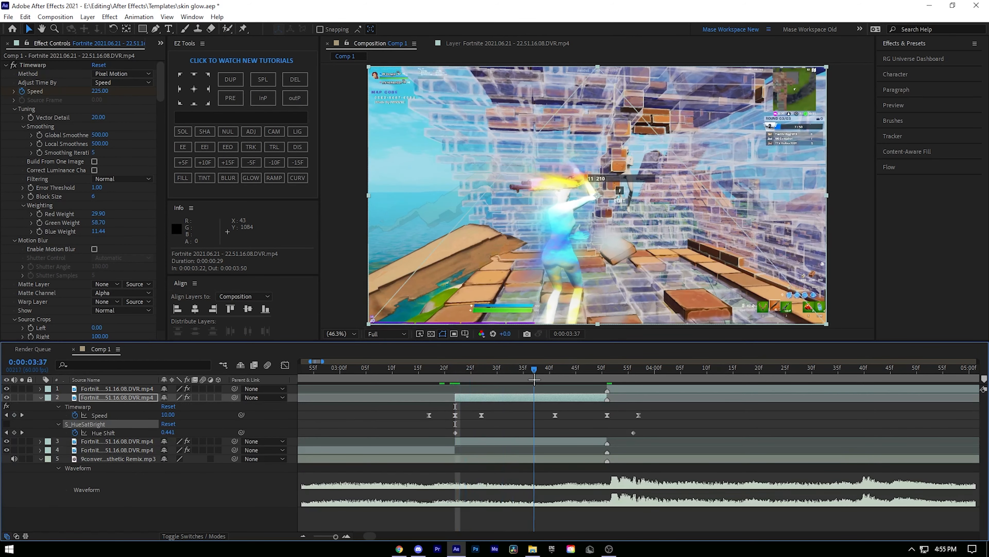
left_click(511, 398)
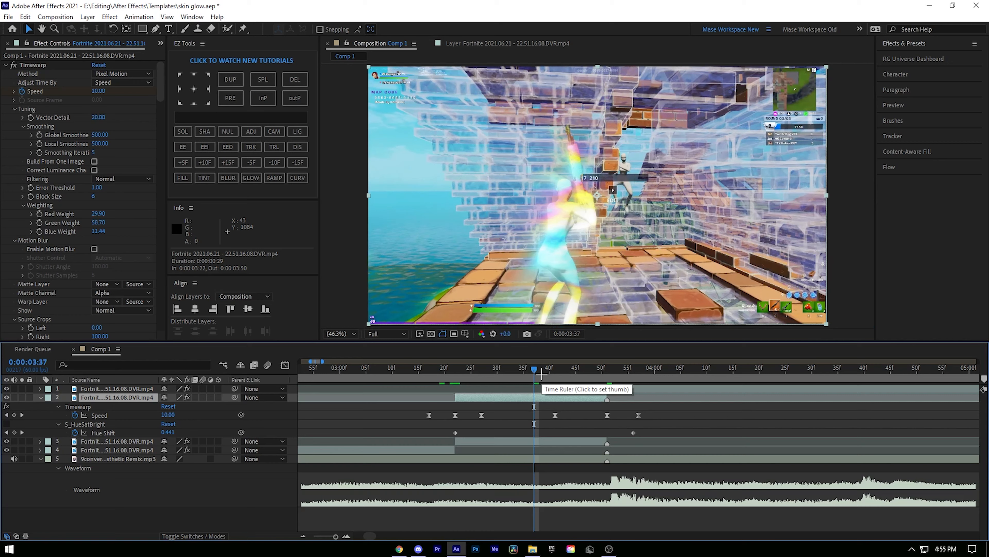
left_click(607, 371)
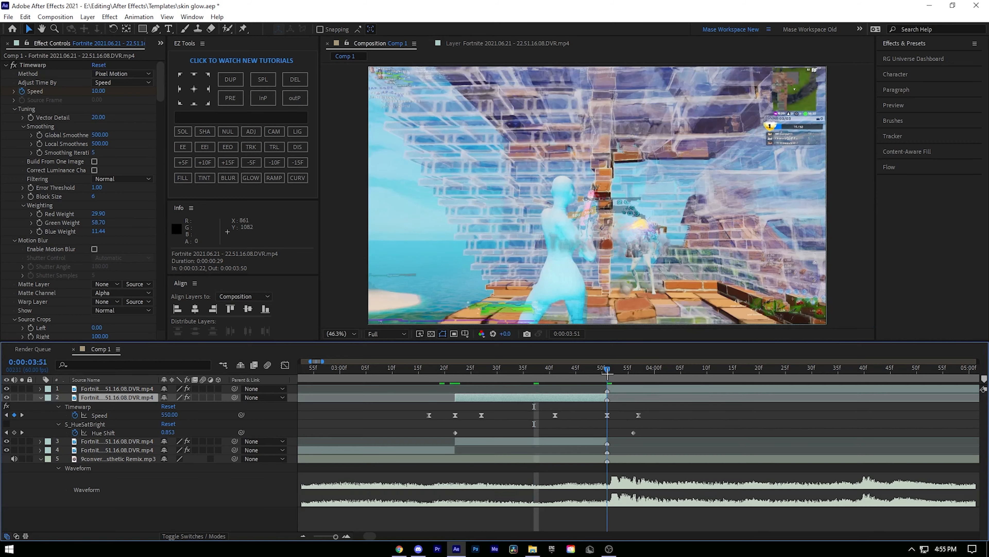
left_click_drag(633, 433, 616, 434)
left_click(523, 368)
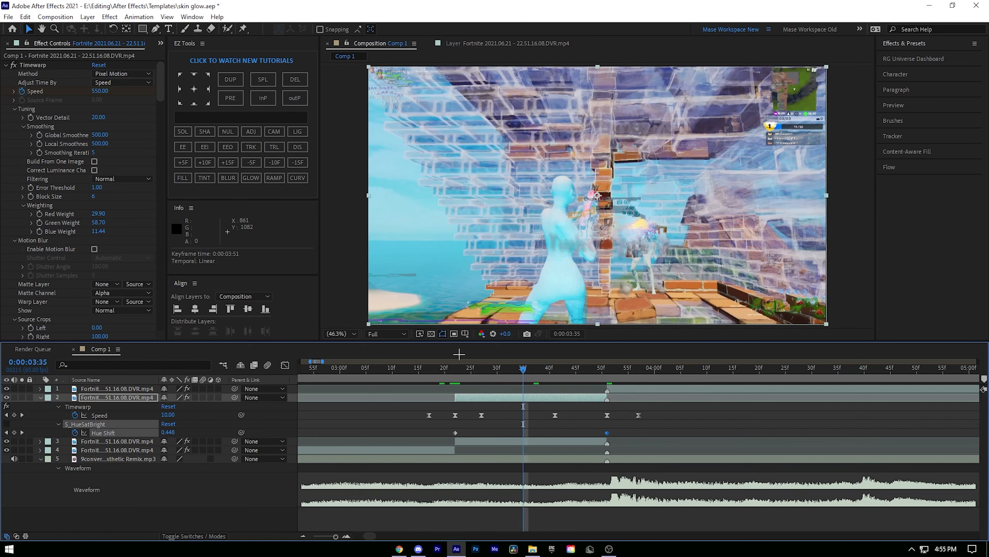
Set the preview resolution to Third and collapse all effects on the glow layer, undoing the effect toggle
left_click(386, 333)
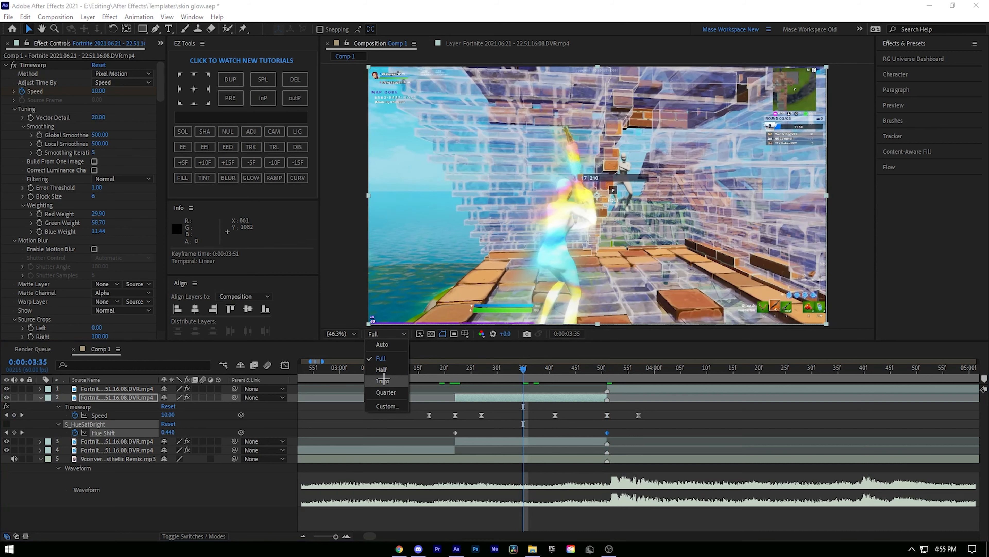
left_click(384, 380)
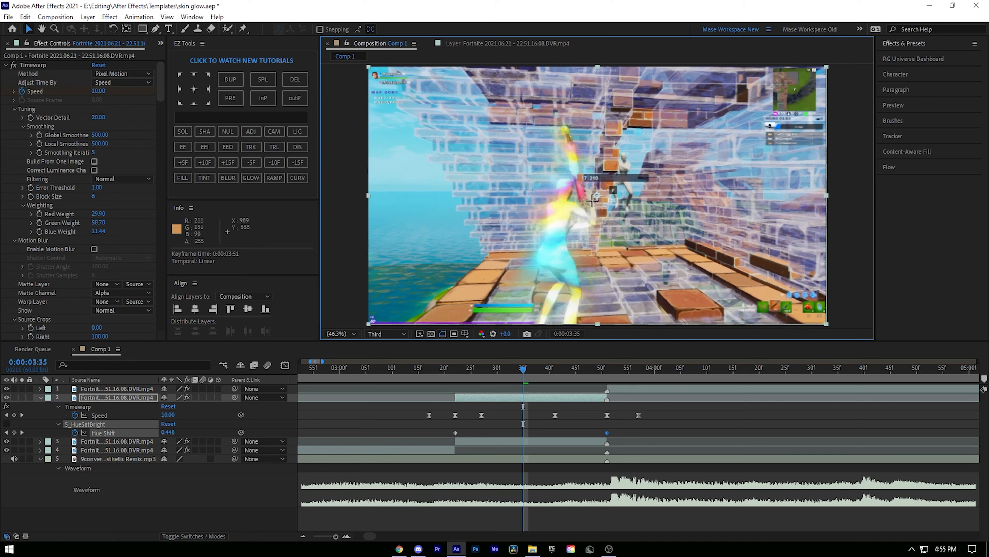
left_click(33, 64)
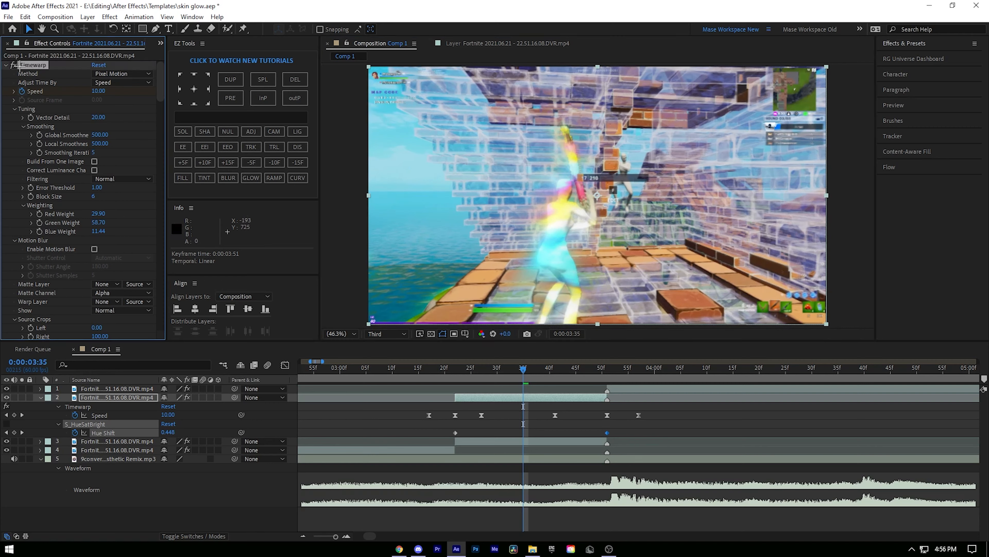
key("ctrl+a")
left_click(5, 65)
left_click(36, 148)
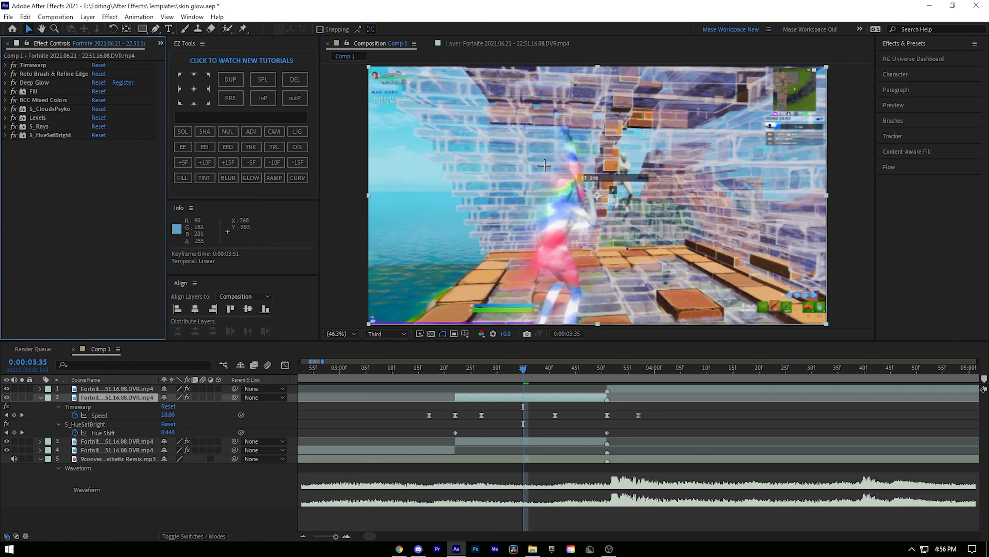
key("ctrl+z")
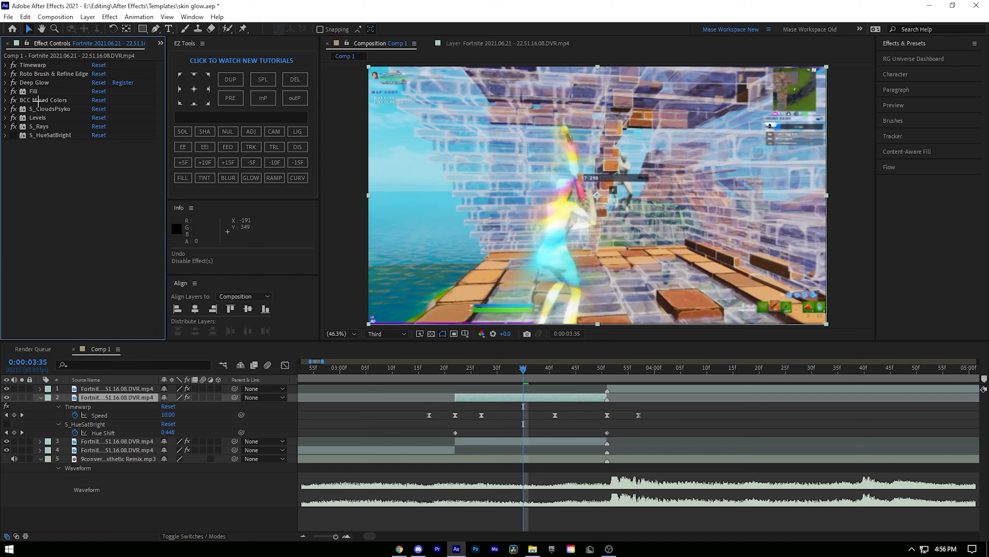
key("period")
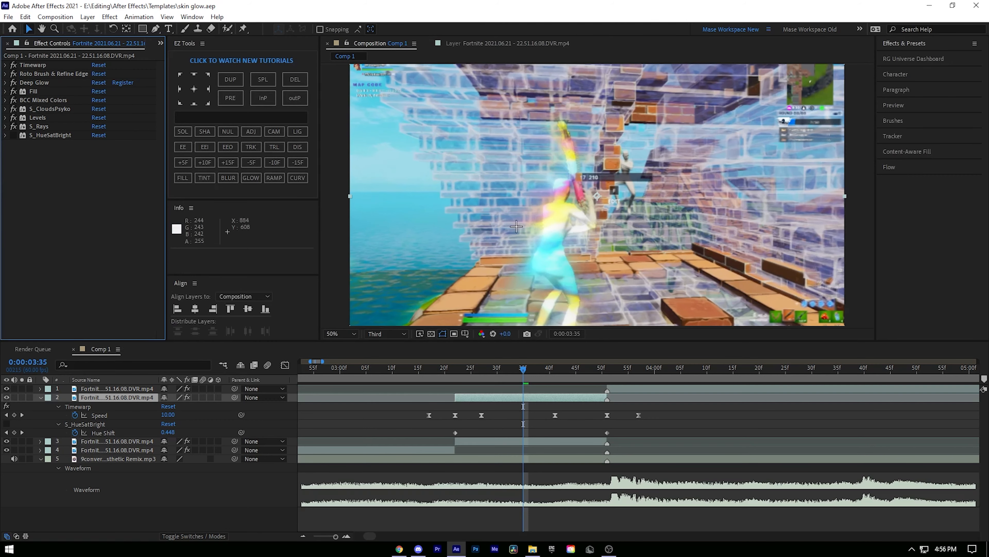
Collapse the Timewarp and Hue Shift keyframes shown under the glow layer
right_click(488, 395)
left_click(327, 219)
key("u")
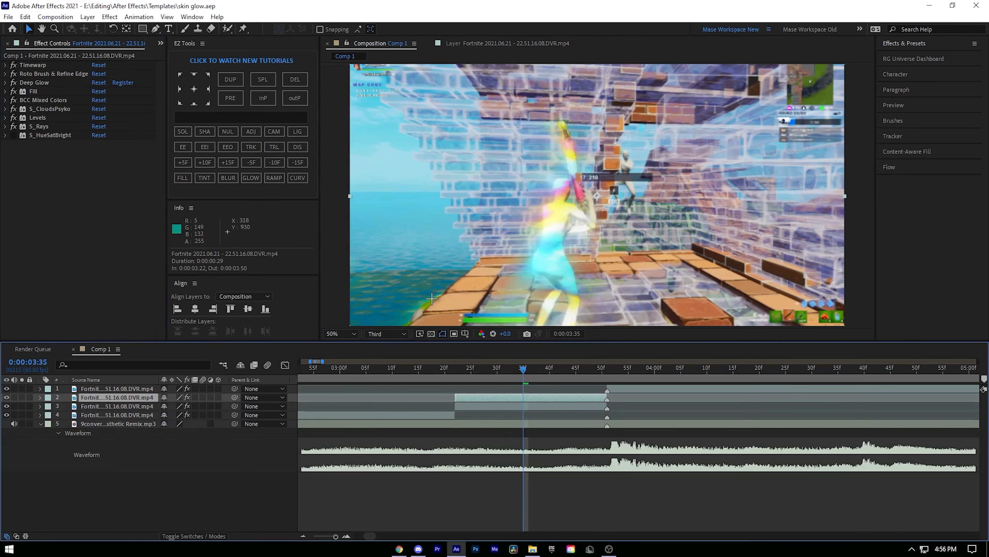
Add an adjustment layer above the glow layer and trim it to run from 0:00:03:22 to 0:00:03:50
left_click(456, 373)
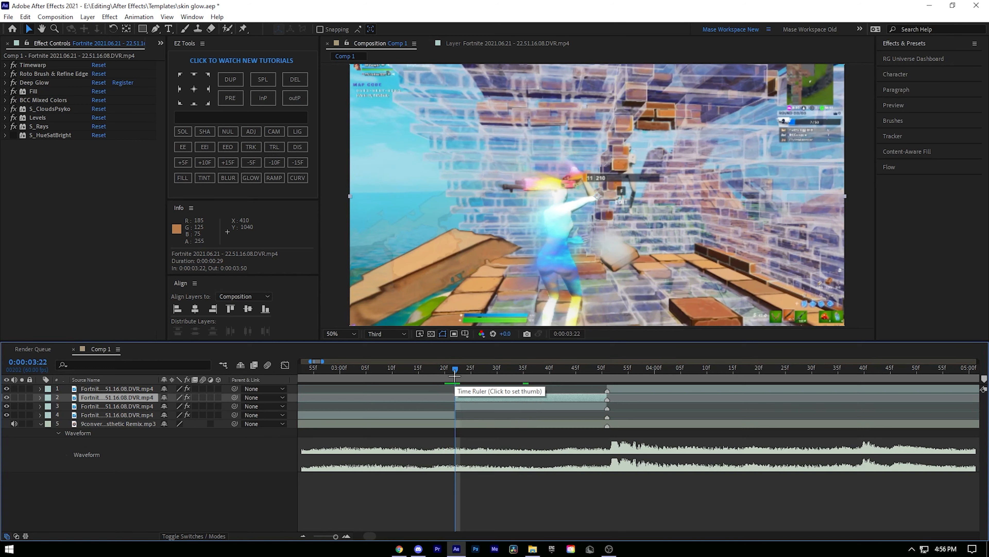
key("ctrl+alt+y")
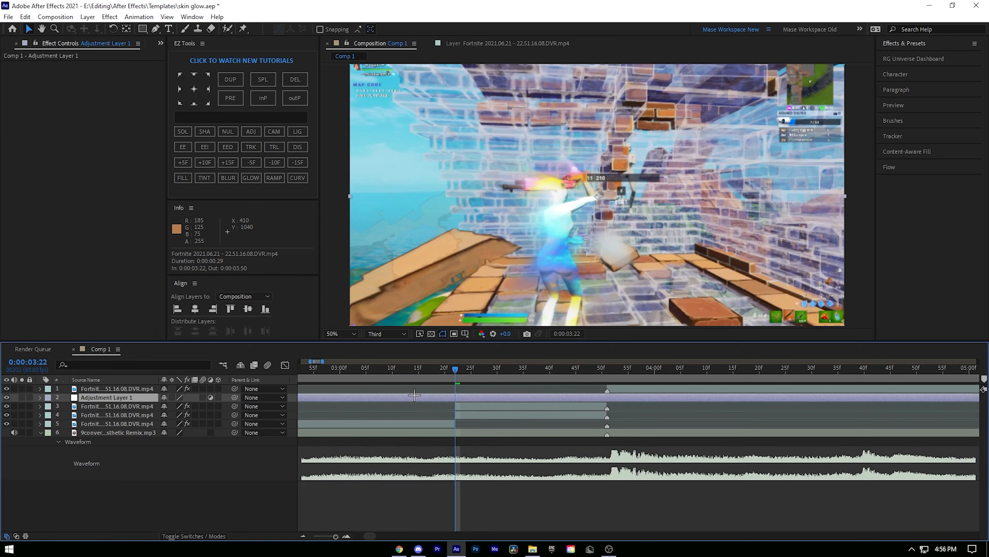
key("alt+bracketleft")
left_click(605, 374)
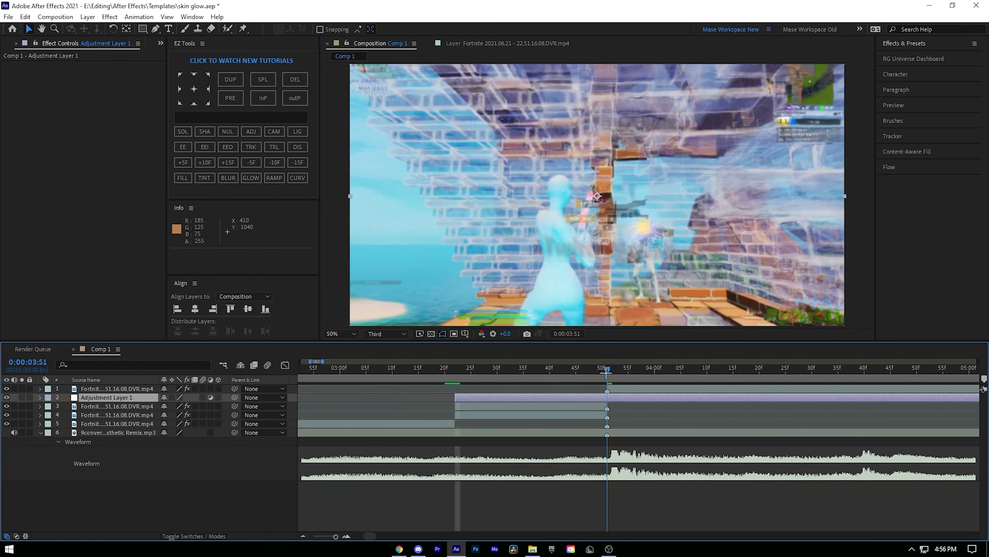
key("Page_Up")
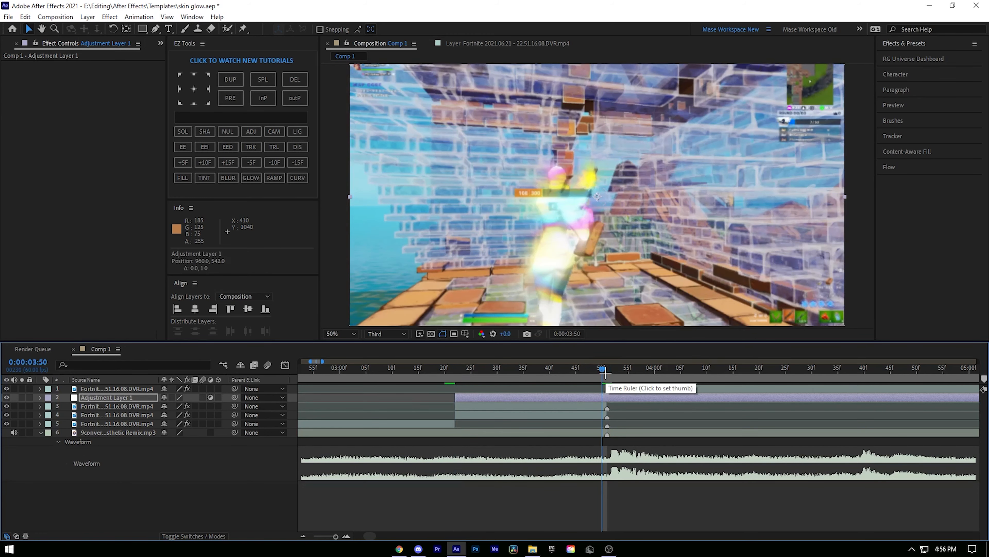
key("alt+bracketright")
Apply the Pan Crop + Warp (Apply To Top Layer) preset to the adjustment layer at 0:00:03:22
left_click(455, 366)
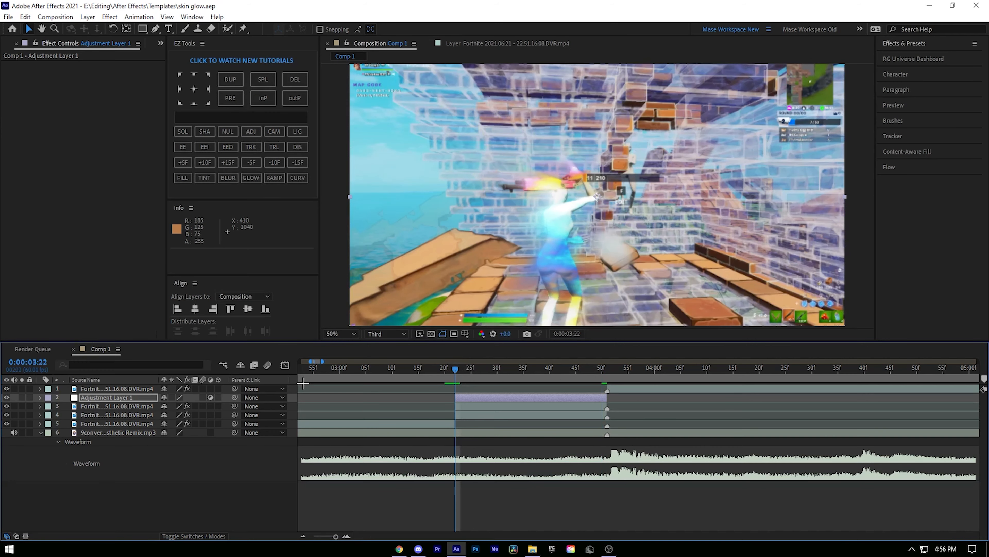
left_click(138, 17)
left_click(172, 35)
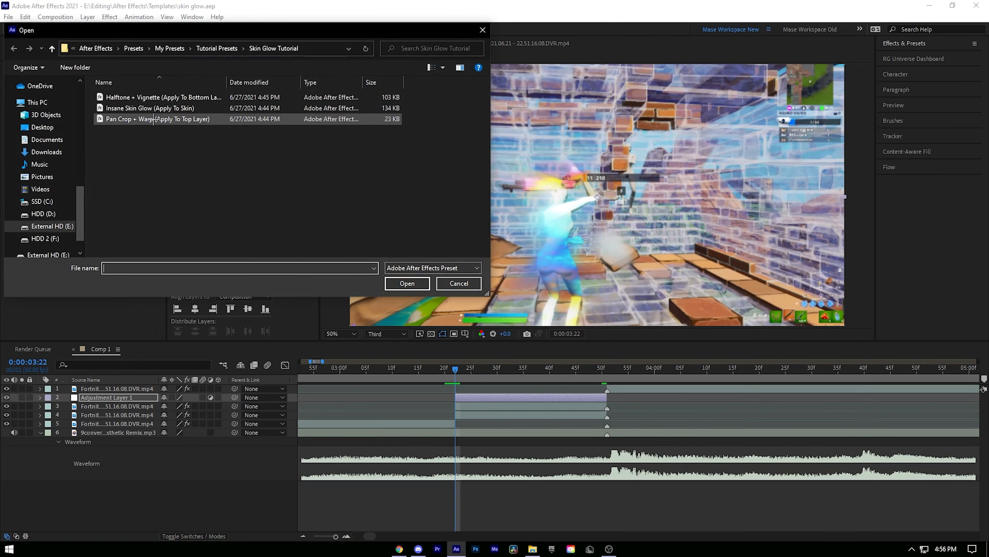
double_click(141, 118)
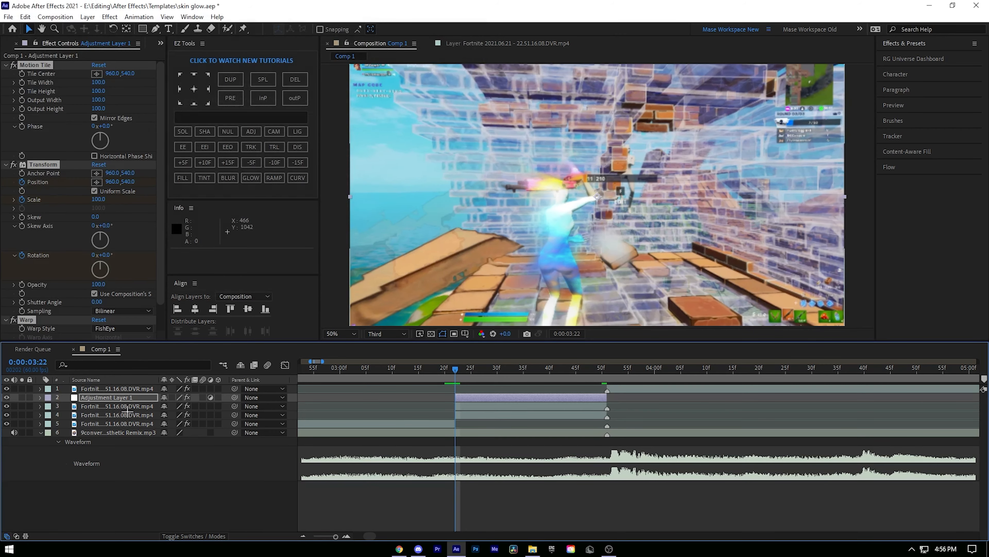
Collapse the Motion Tile, Transform and Warp effects on the adjustment layer
left_click(490, 415)
left_click(490, 407)
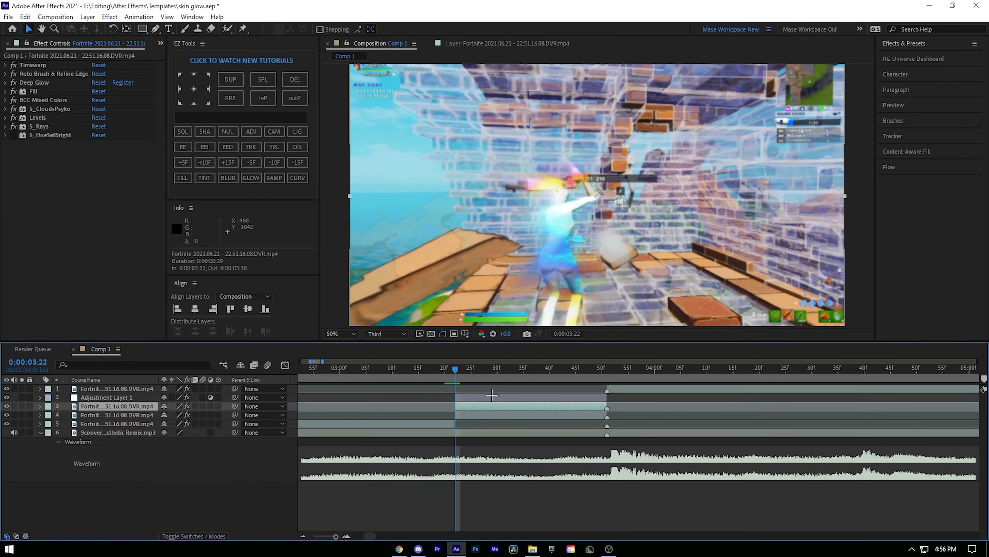
left_click(490, 397)
left_click(36, 66)
key("ctrl+a")
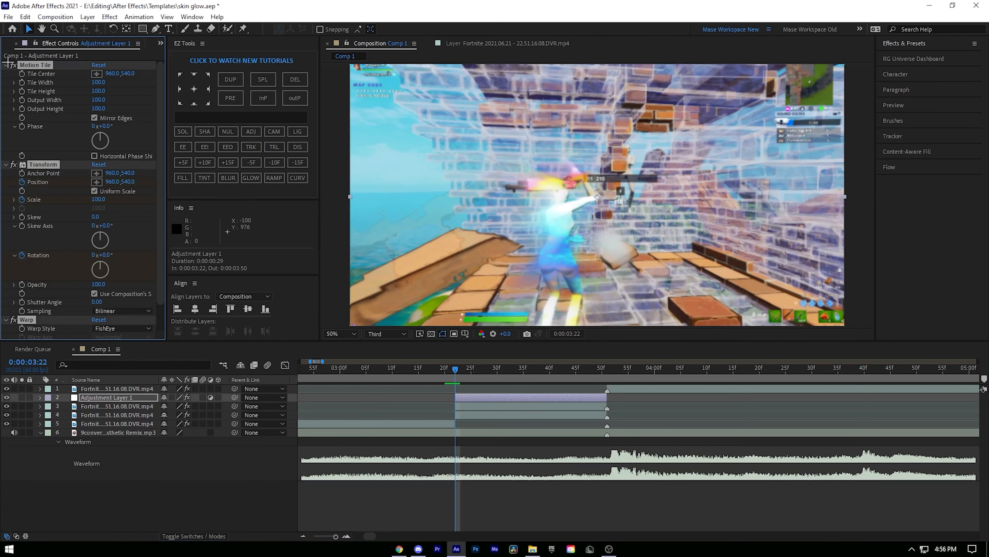
left_click(6, 66)
left_click(13, 102)
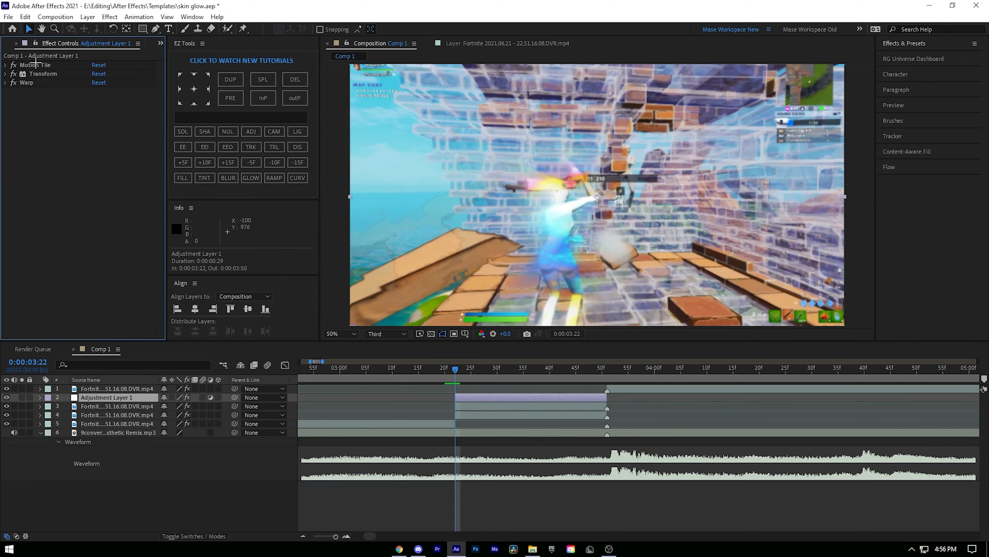
Shift the adjustment layer's last two Transform and Warp Bend keyframes earlier so the final ones sit at 0:00:03:51
left_click(528, 375)
key("u")
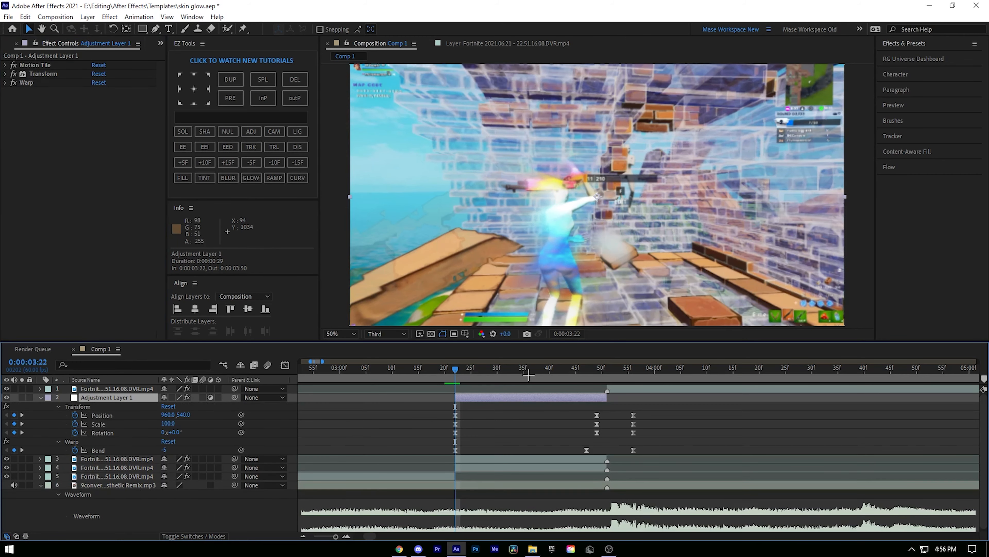
left_click_drag(529, 375, 607, 375)
left_click_drag(567, 411, 608, 415)
left_click_drag(576, 446, 606, 452)
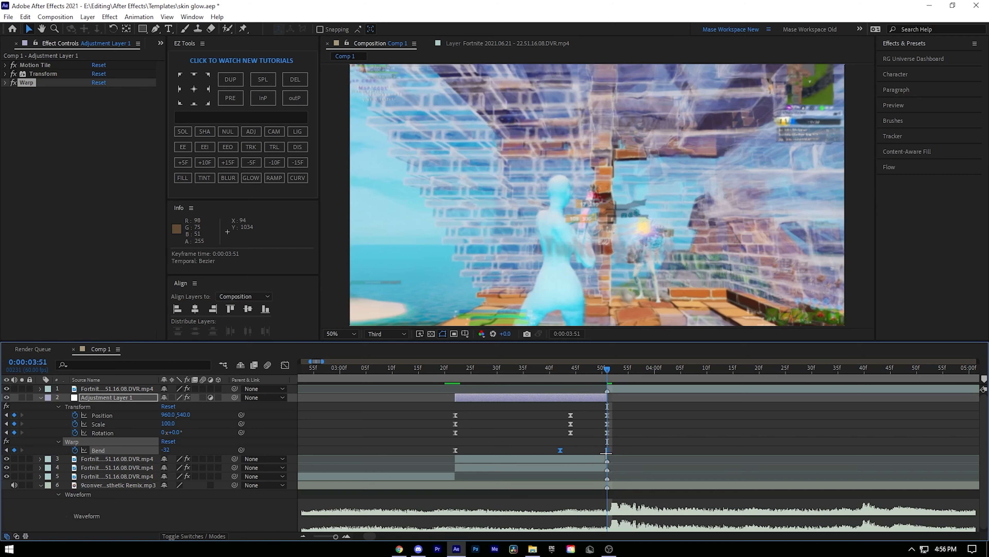
left_click(569, 377)
left_click(516, 430)
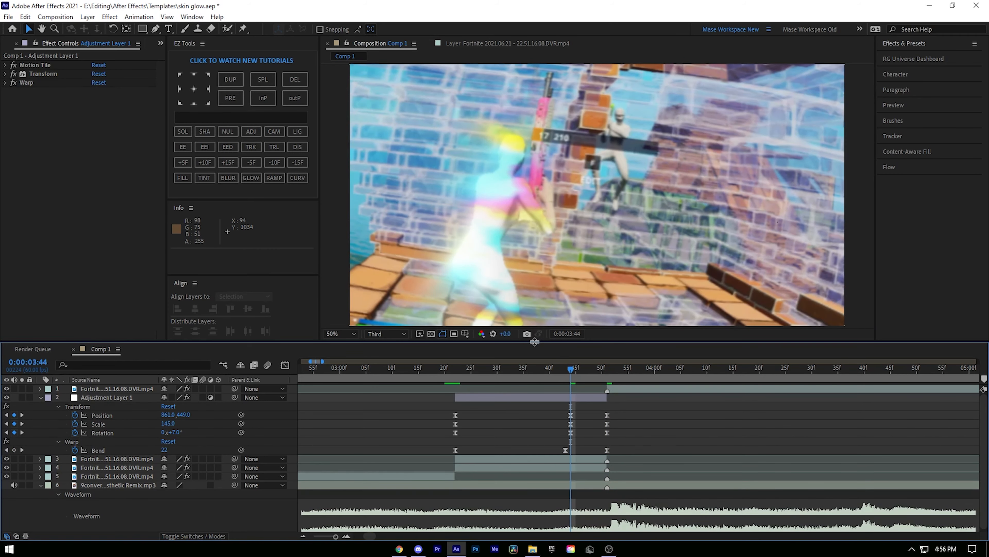
Turn off the adjustment layer's Warp effect and go to 0:00:03:20 with that layer selected
scroll(520, 376, "down", 1)
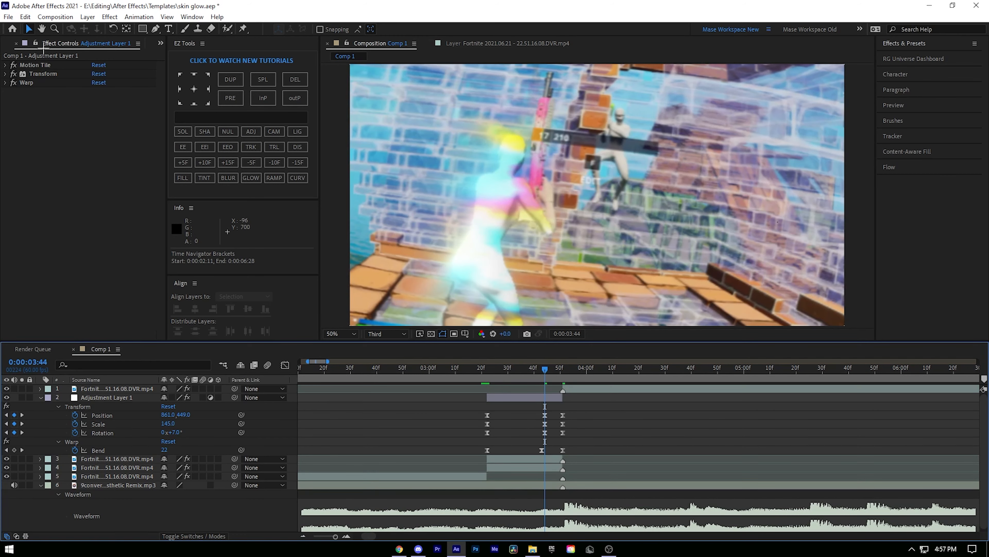
left_click(13, 82)
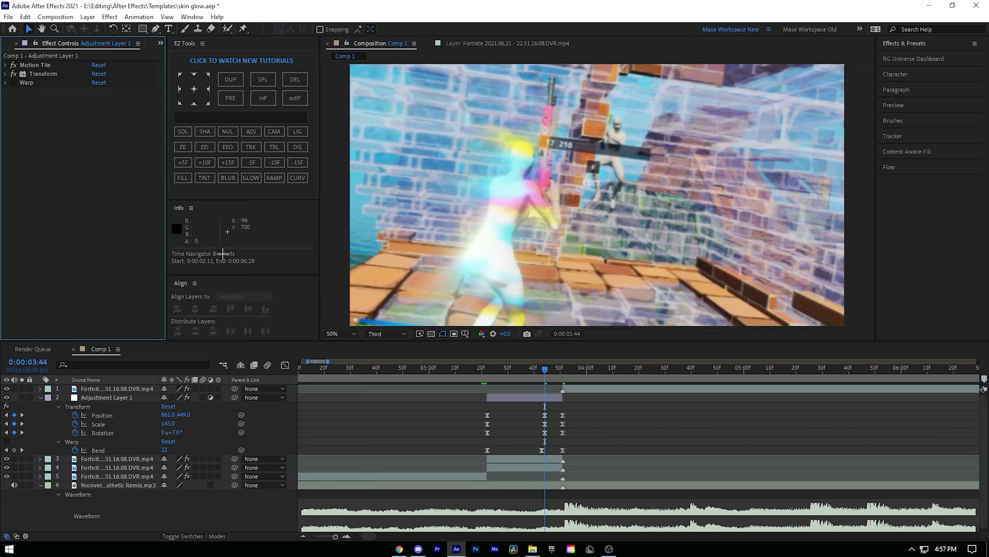
left_click(482, 370)
left_click(491, 396)
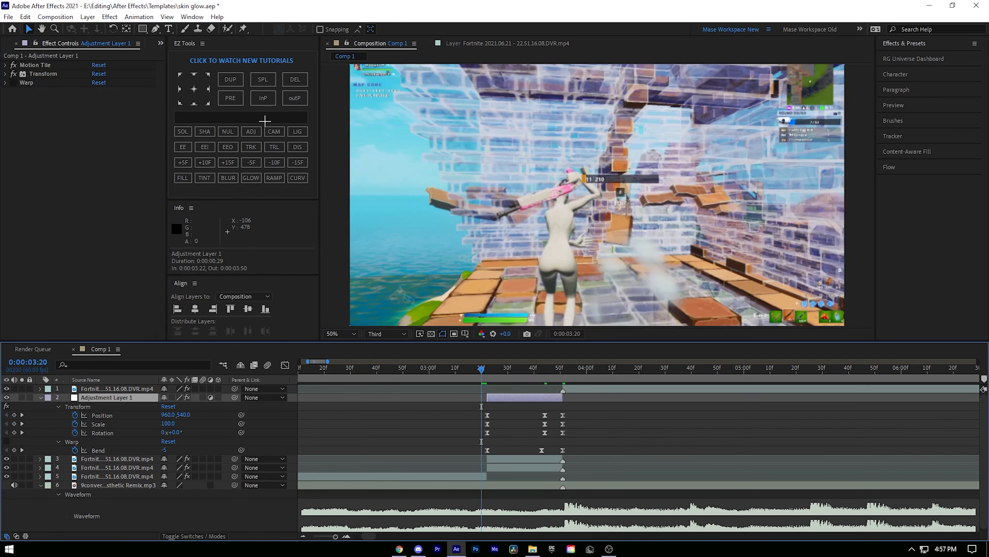
Collapse the adjustment layer's keyframes and add a new adjustment layer directly above the bottom full clip at 0:00:03:22
key("Page_Down")
key("Page_Down")
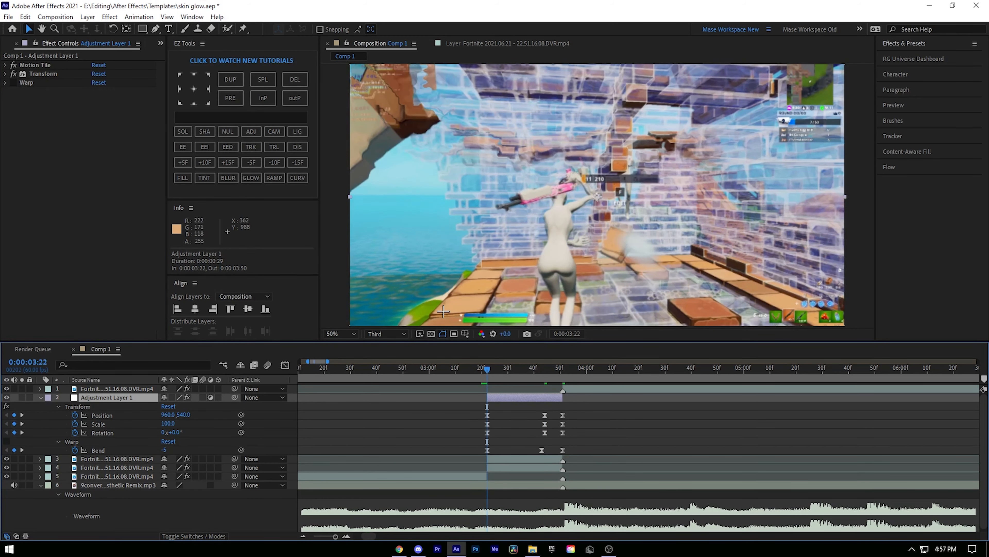
key("u")
left_click(504, 414)
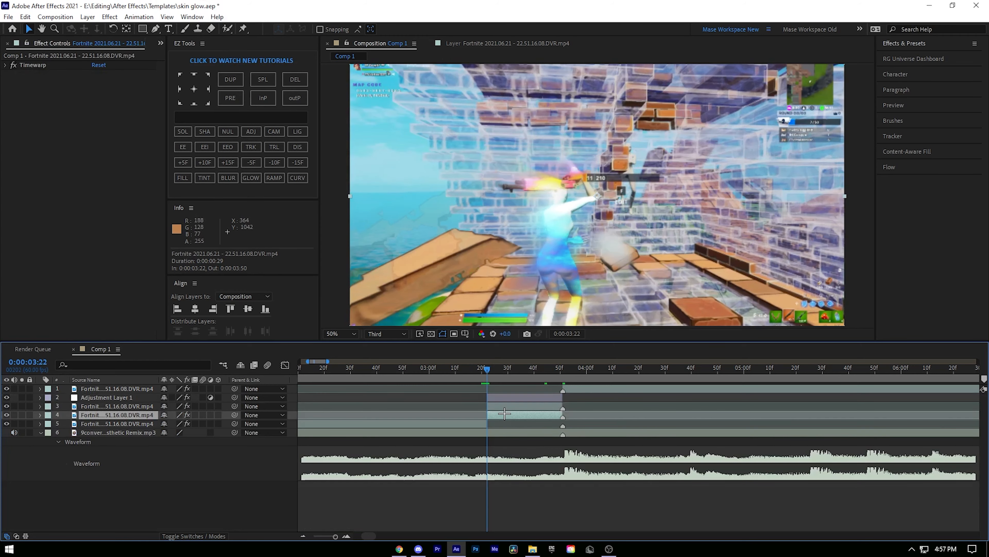
key("ctrl+alt+y")
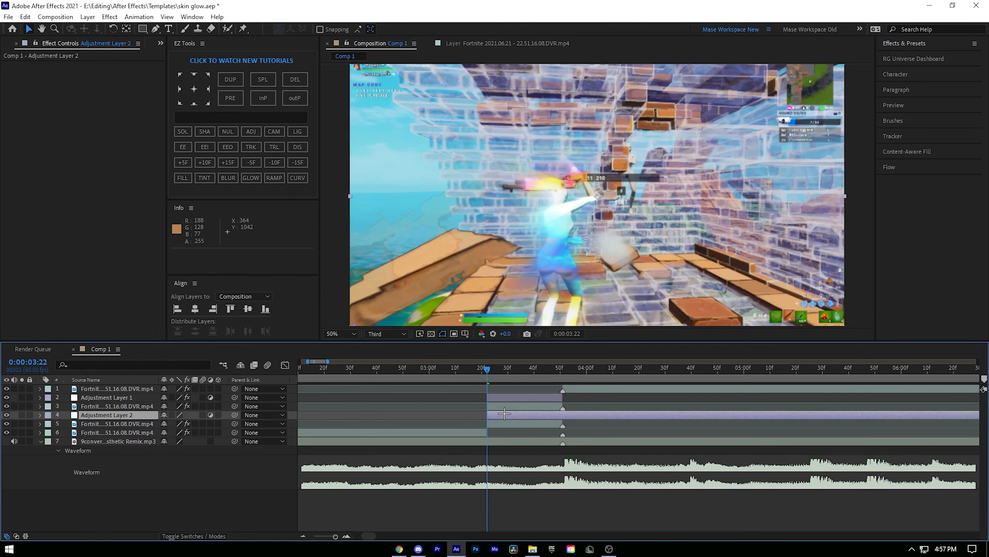
Trim the end of Adjustment Layer 2 to 0:00:03:50
scroll(520, 395, "up", 1)
left_click_drag(601, 374, 610, 372)
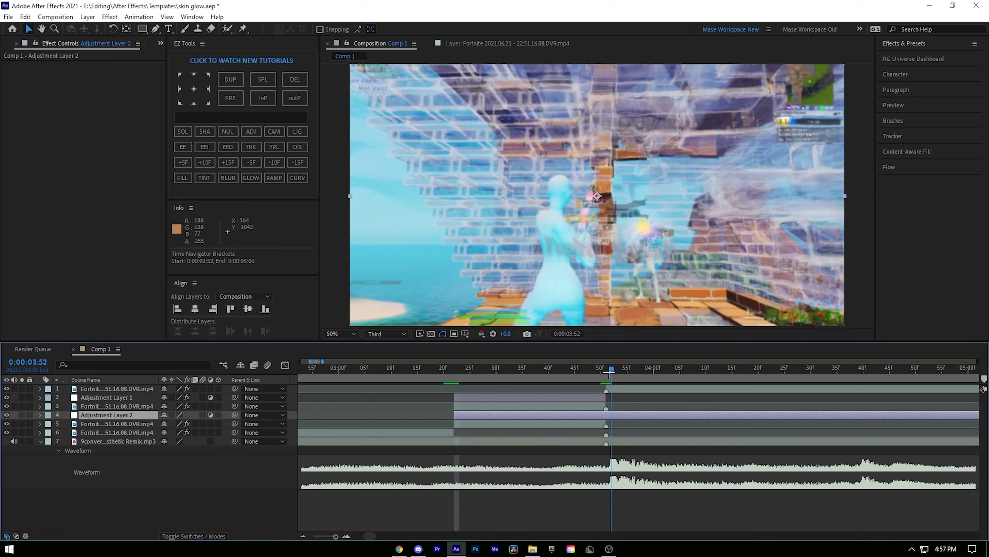
key("Page_Up")
key("Page_Up")
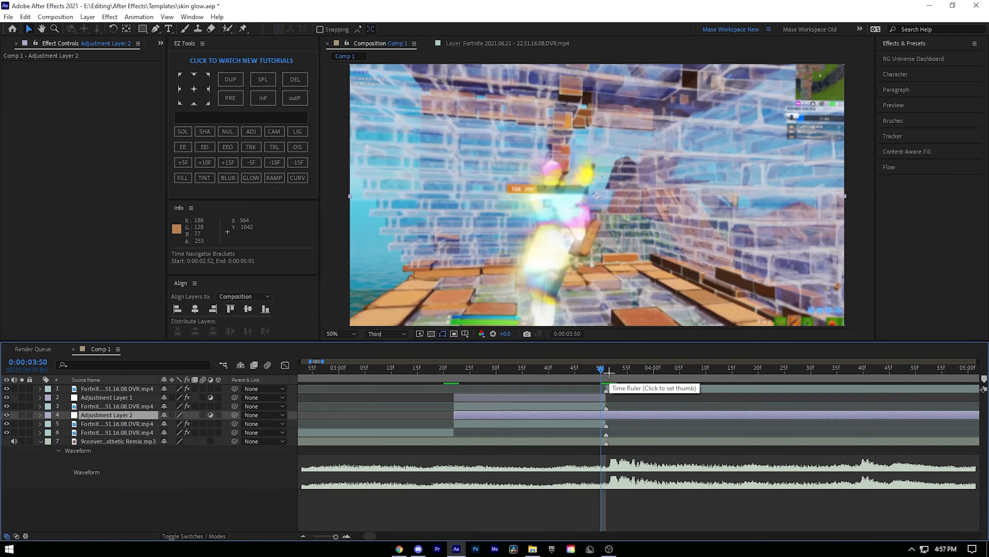
key("alt+bracketright")
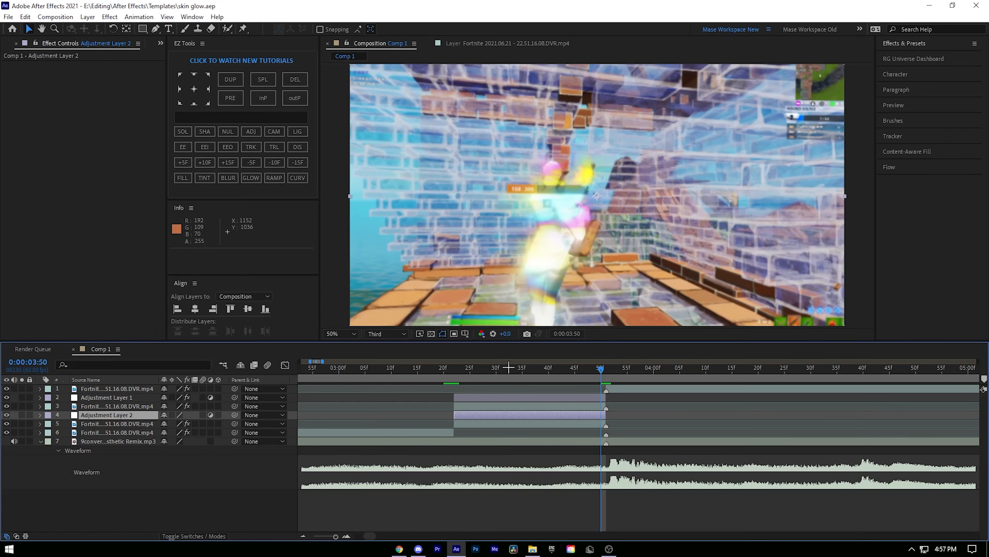
Apply the Halftone + Vignette (Apply To Bottom Layer) preset to Adjustment Layer 2 at 0:00:03:22 and collapse its effects
left_click(454, 368)
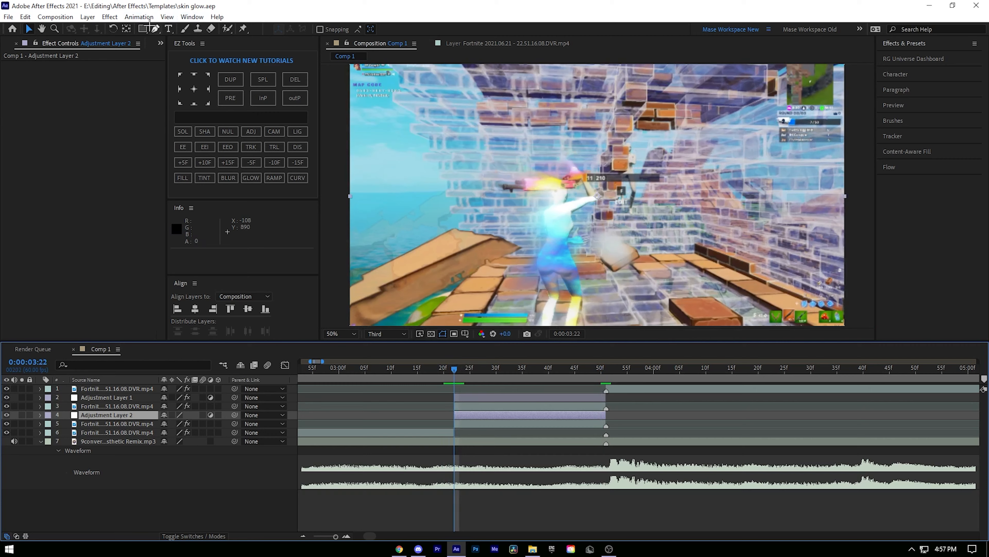
left_click(138, 17)
left_click(156, 37)
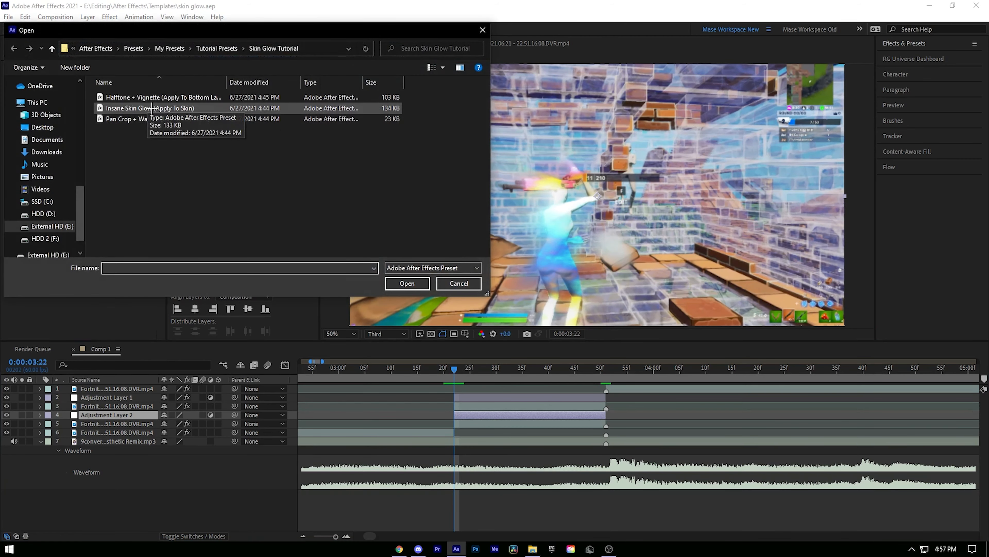
double_click(152, 97)
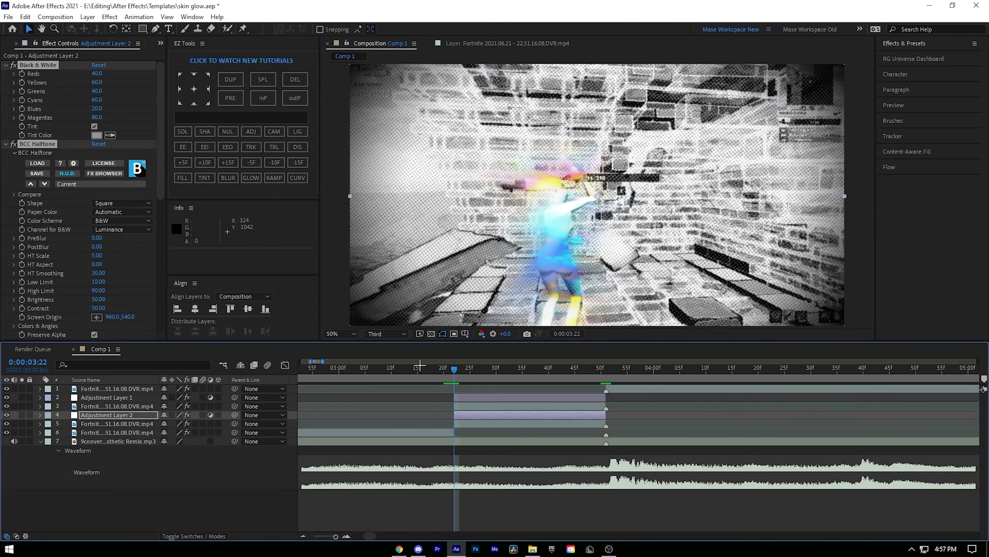
left_click(470, 415)
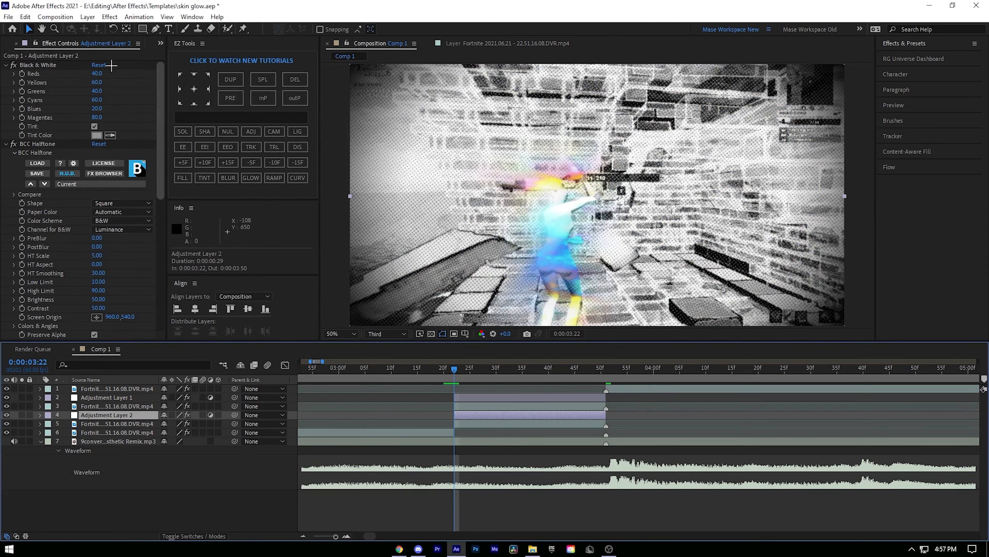
left_click(4, 64)
left_click(404, 410)
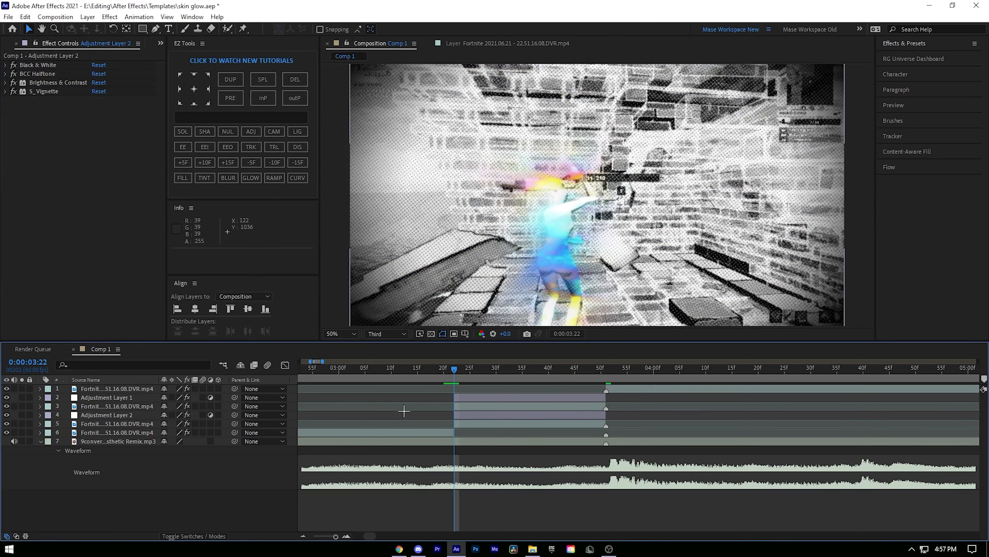
Play back the composition from 0:00:03:10, inspect the halftone look at 0:00:03:42 and view the effects of the clip beneath it
left_click_drag(425, 373, 404, 374)
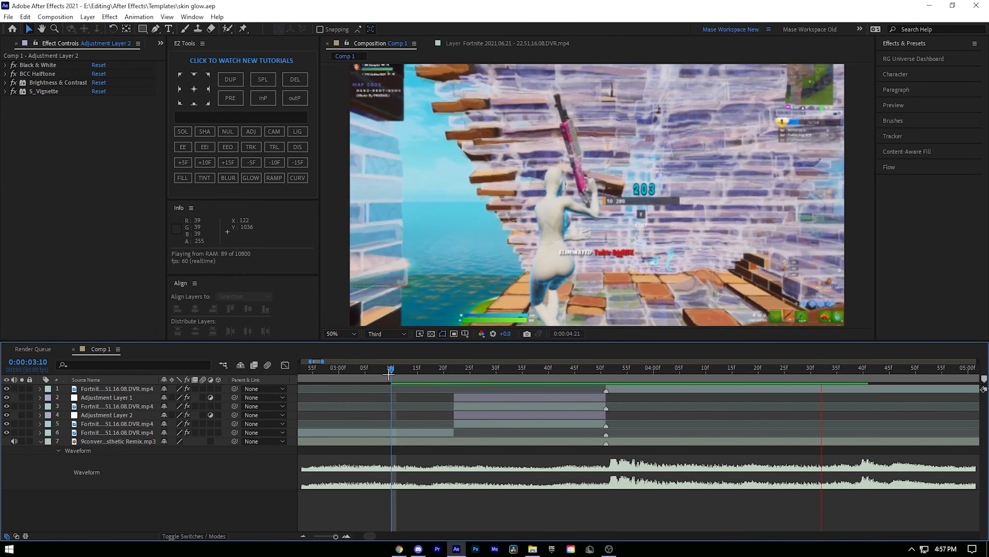
left_click_drag(390, 367, 559, 358)
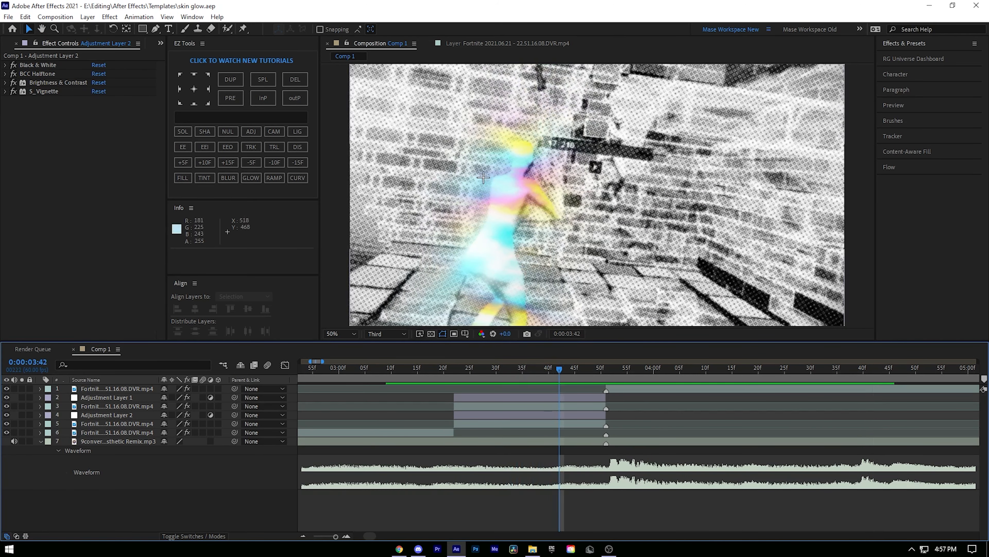
left_click(526, 424)
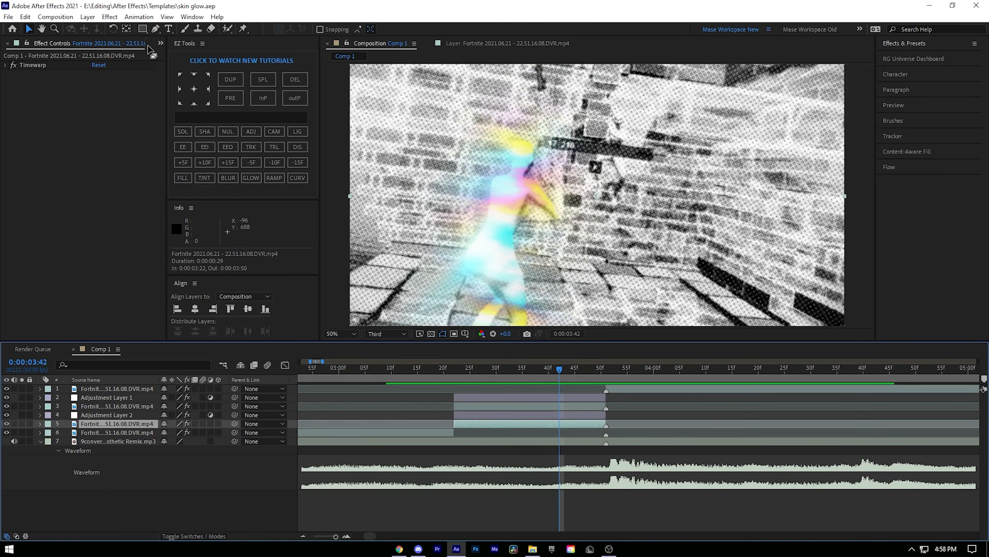
Try turning off the BCC Halftone effect on Adjustment Layer 2, undo that change and save the project
left_click(558, 414)
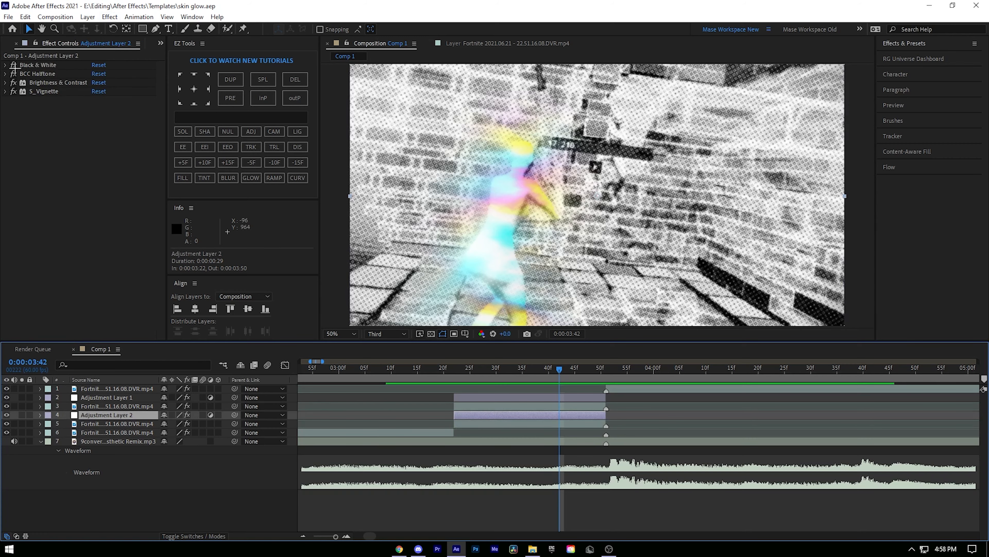
left_click(11, 73)
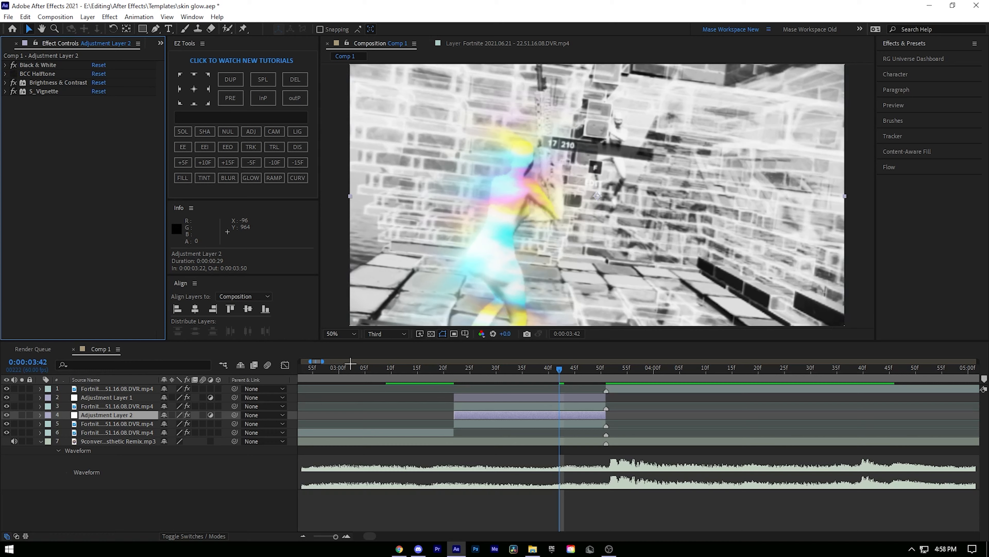
key("ctrl+z")
key("ctrl+s")
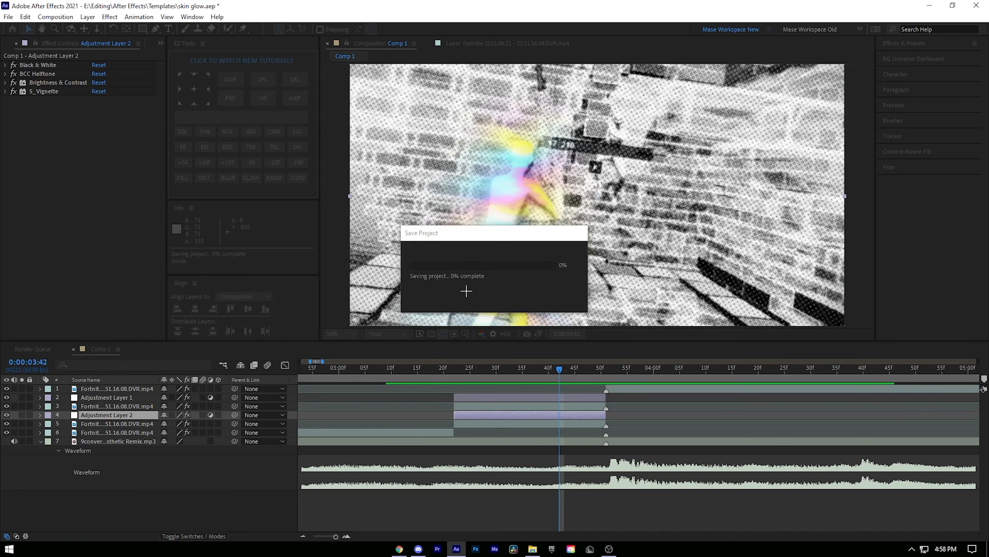
Add a new adjustment layer above the topmost clip with the playhead at 0:00:03:51
left_click(627, 389)
left_click_drag(585, 368, 606, 369)
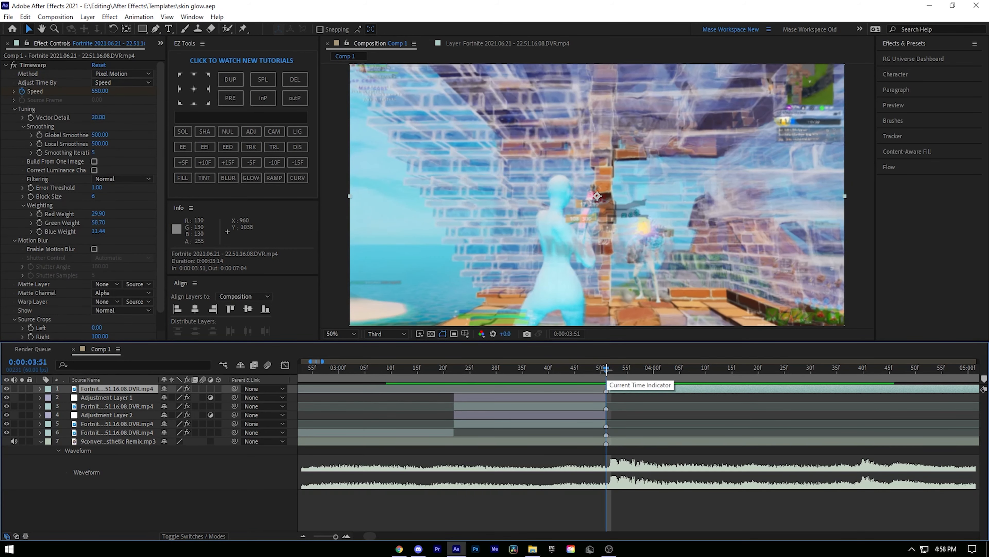
key("ctrl+alt+y")
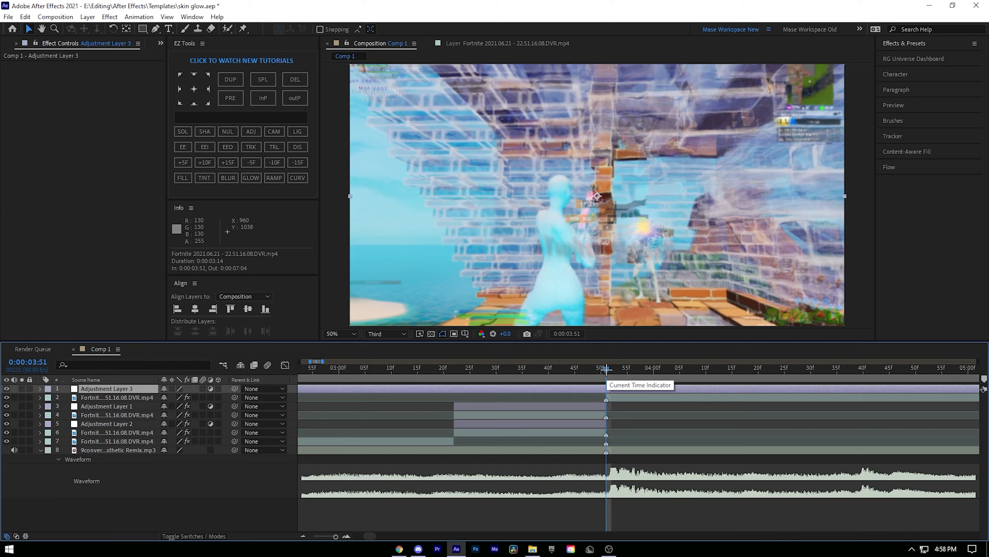
Apply the Impact (MASE CLASSIC) preset from the RED Galaxy Buildup folder to Adjustment Layer 3
left_click(139, 17)
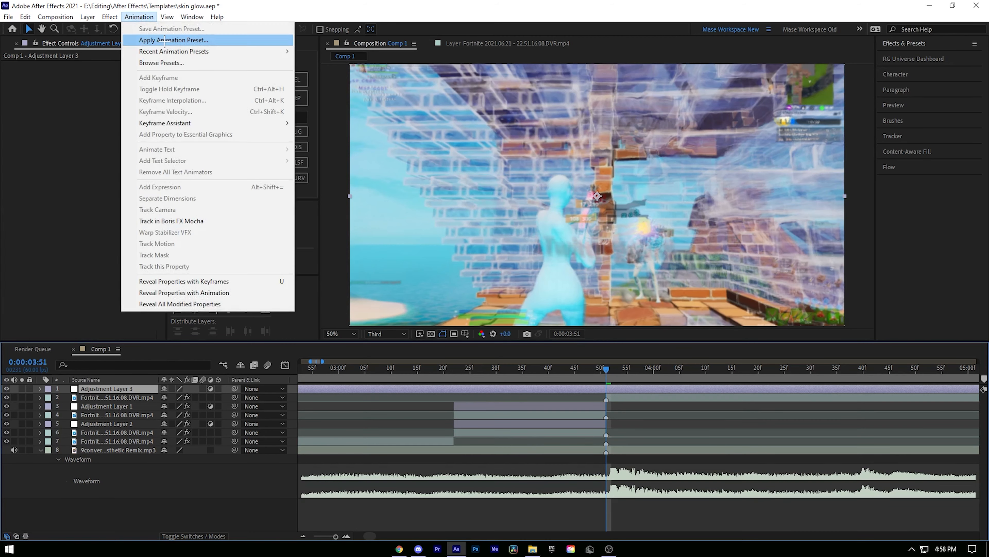
left_click(164, 37)
left_click(213, 48)
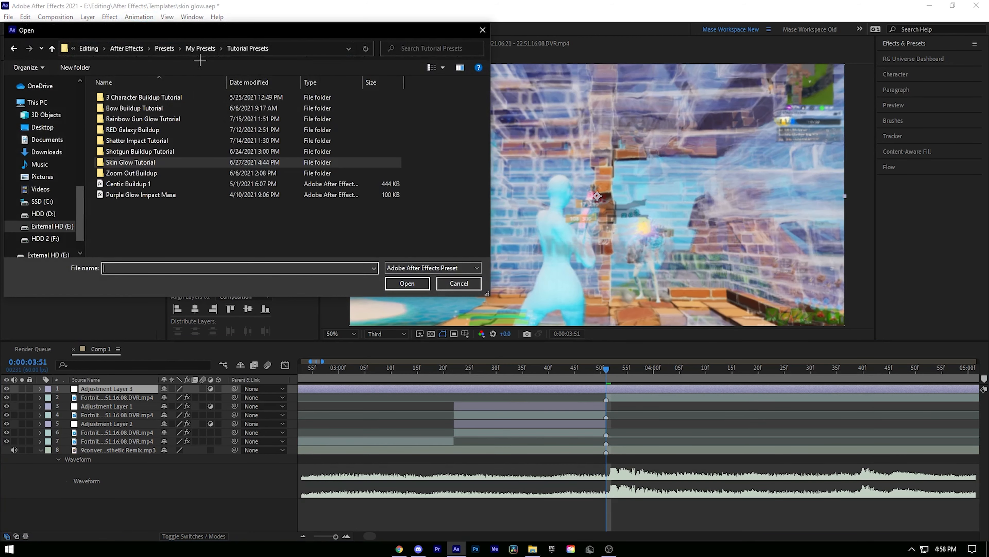
double_click(135, 125)
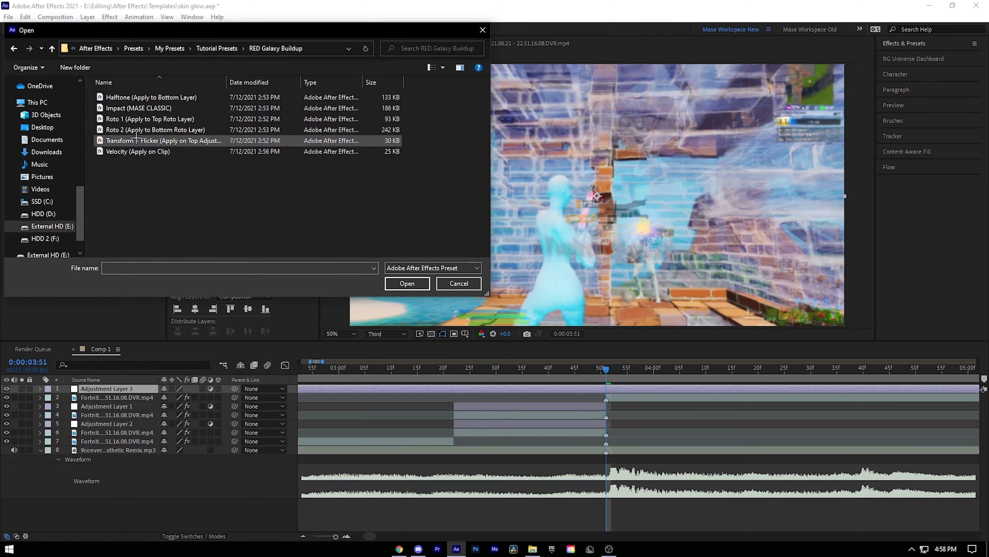
double_click(130, 109)
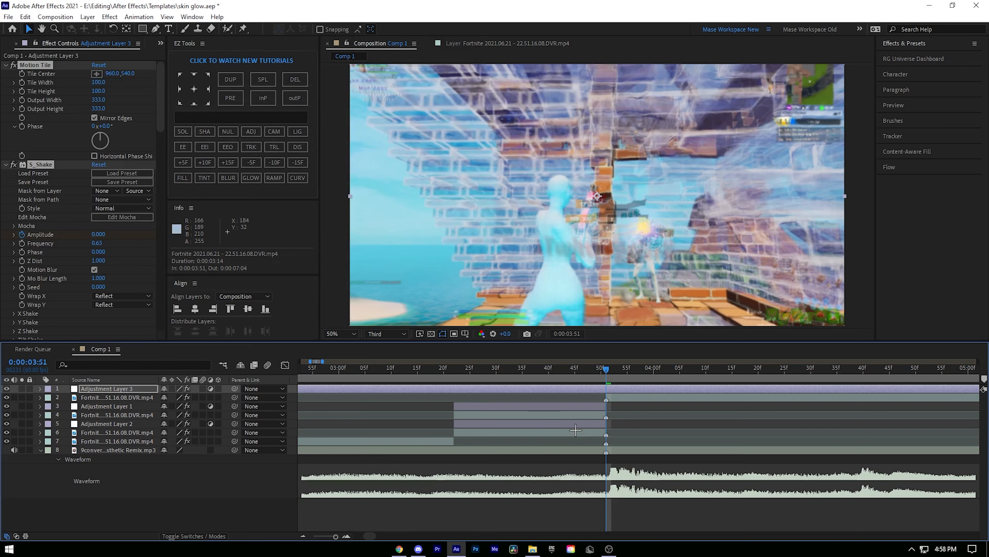
Shift all of Adjustment Layer 3's impact keyframes earlier so the peak S_Shake Amplitude and Transform Scale keyframes sit at 0:00:03:51
key("u")
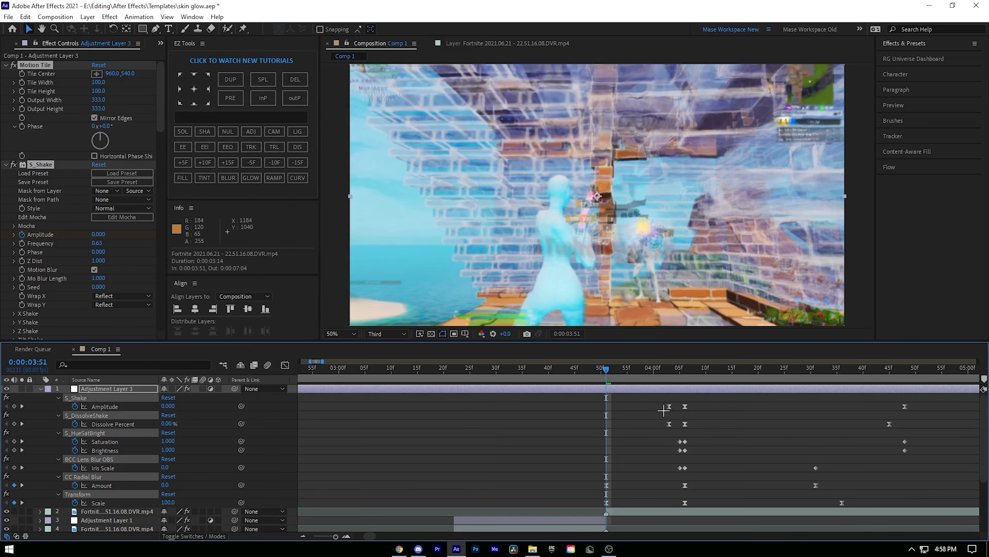
left_click(655, 422)
scroll(655, 422, "down", 2)
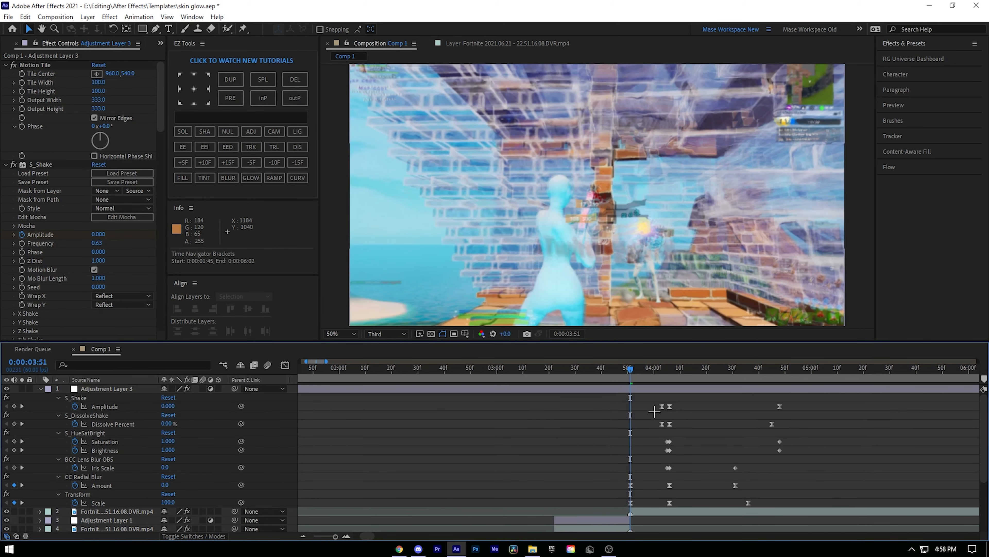
left_click_drag(563, 396, 855, 515)
scroll(687, 450, "up", 3)
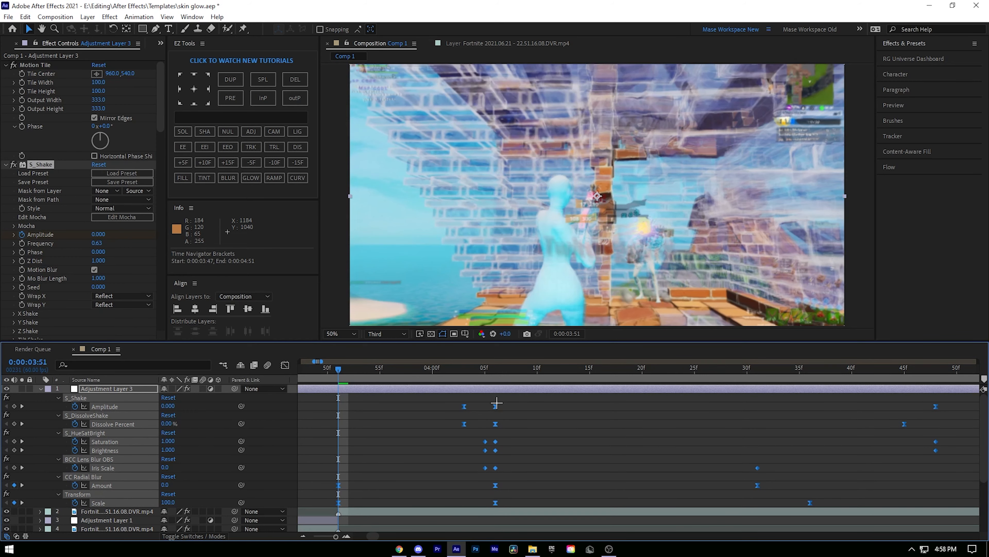
left_click_drag(496, 403, 366, 407)
scroll(433, 430, "down", 3, "alt")
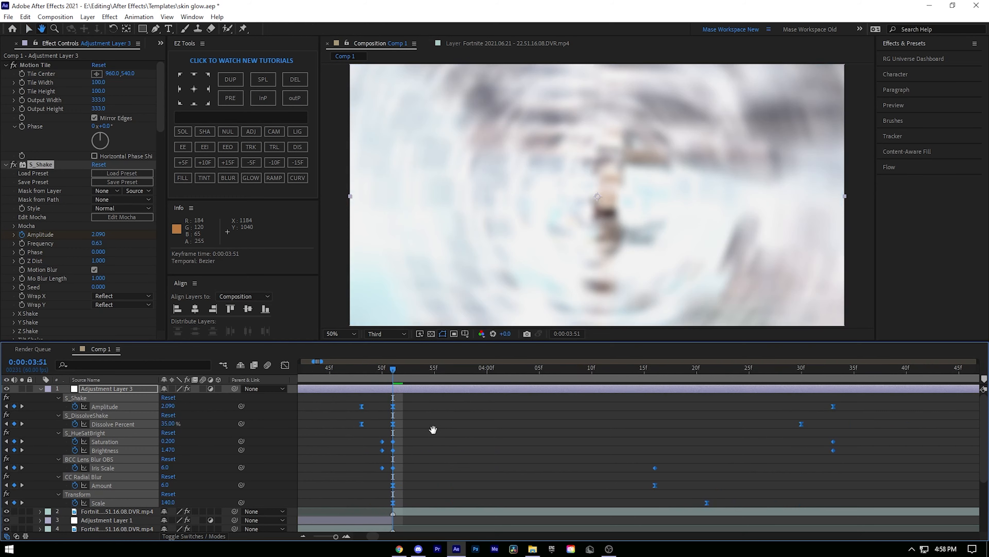
Trim Adjustment Layer 3 to run from 0:00:03:36 to 0:00:04:32 and collapse its keyframes
left_click(370, 372)
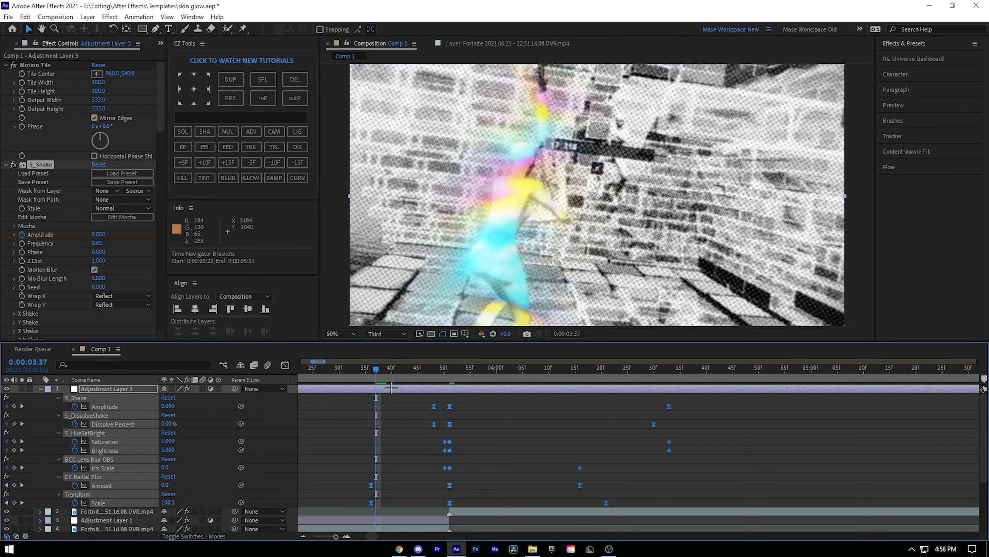
left_click(405, 390)
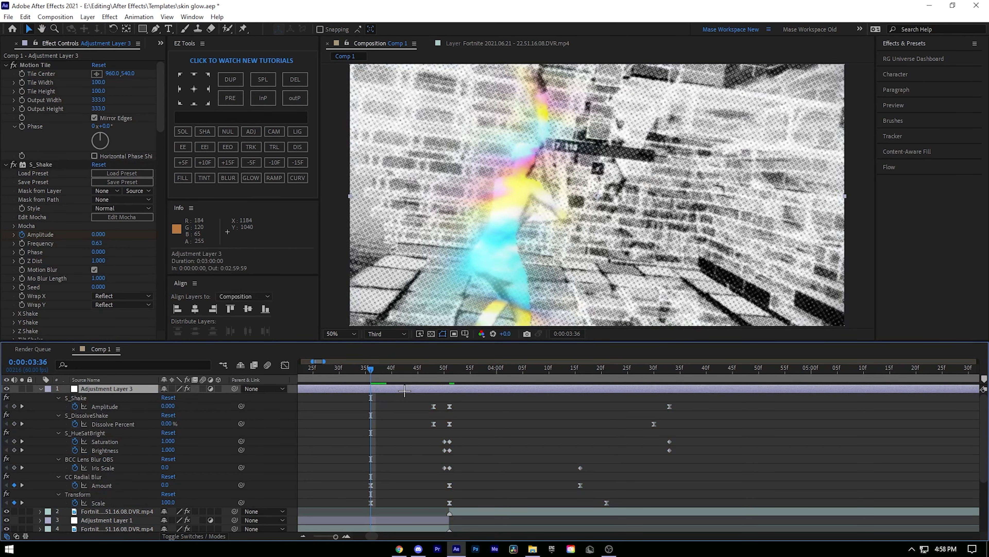
left_click(665, 368)
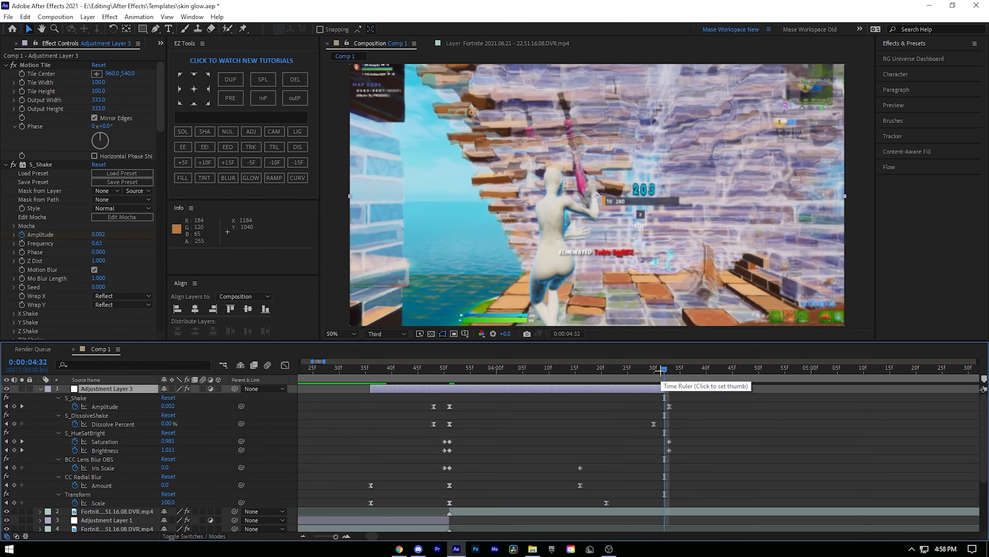
key("u")
Play back the edit from 0:00:02:49 past the impact and inspect the frame at 0:00:03:45 with Adjustment Layer 3 selected
scroll(471, 454, "down", 4)
left_click(418, 370)
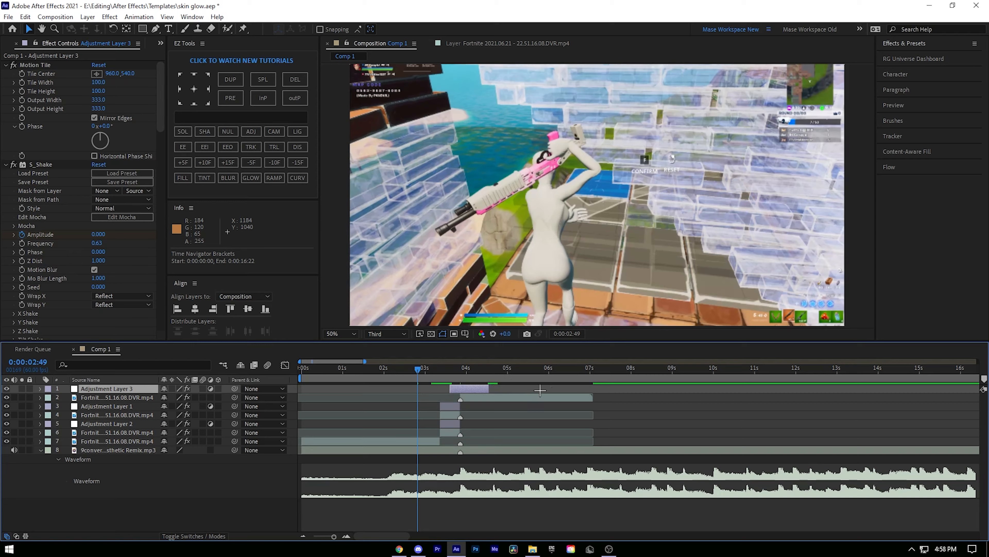
left_click(540, 390)
scroll(408, 383, "up", 4)
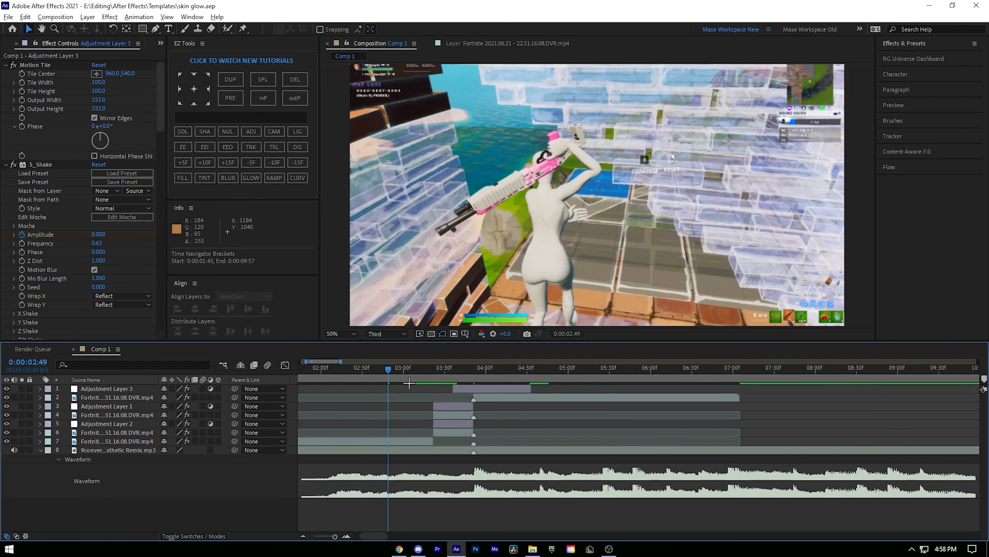
key("space")
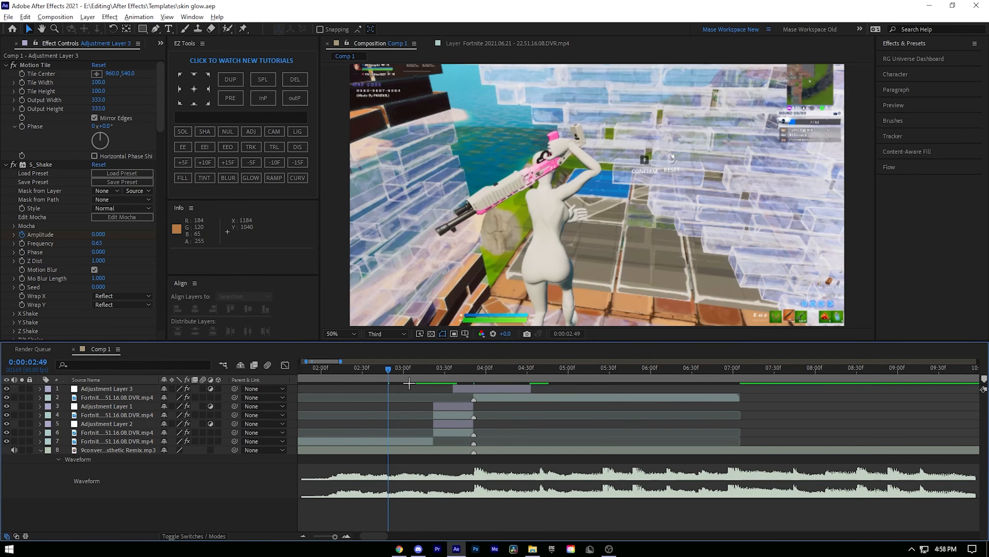
left_click(464, 389)
key("space")
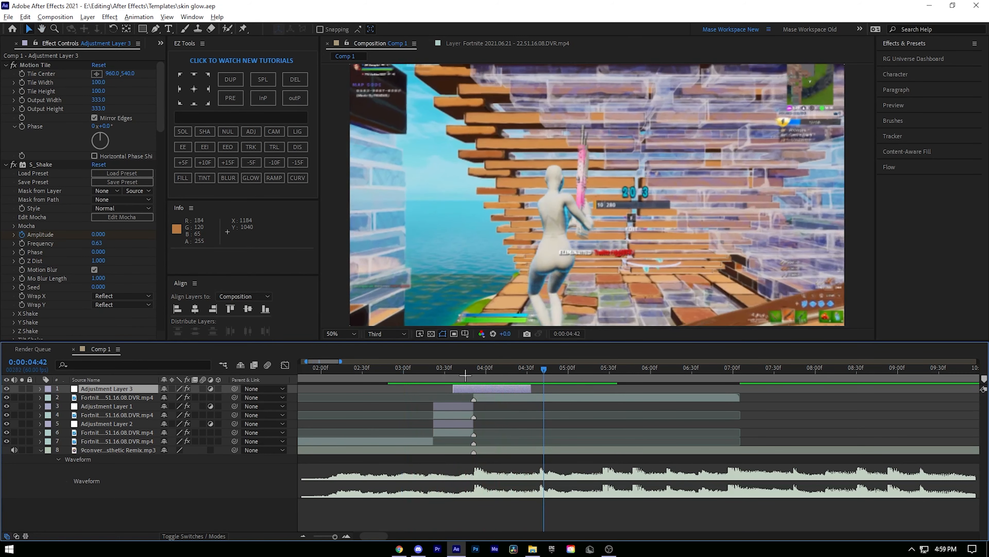
left_click(465, 368)
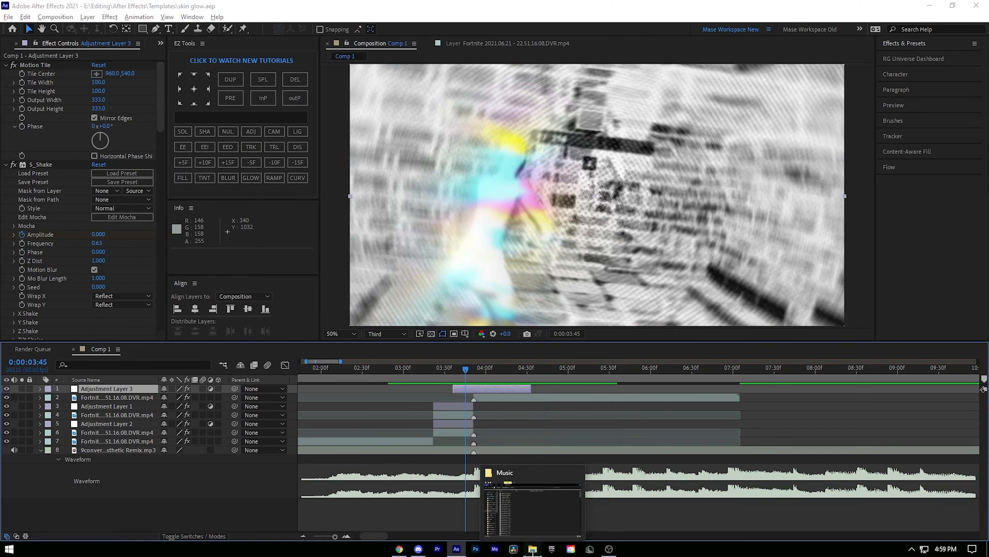
Switch to File Explorer, open the Editing > SFX folder on External HD (E:), and show the project's footage list in After Effects
left_click(533, 548)
left_click(355, 121)
double_click(339, 215)
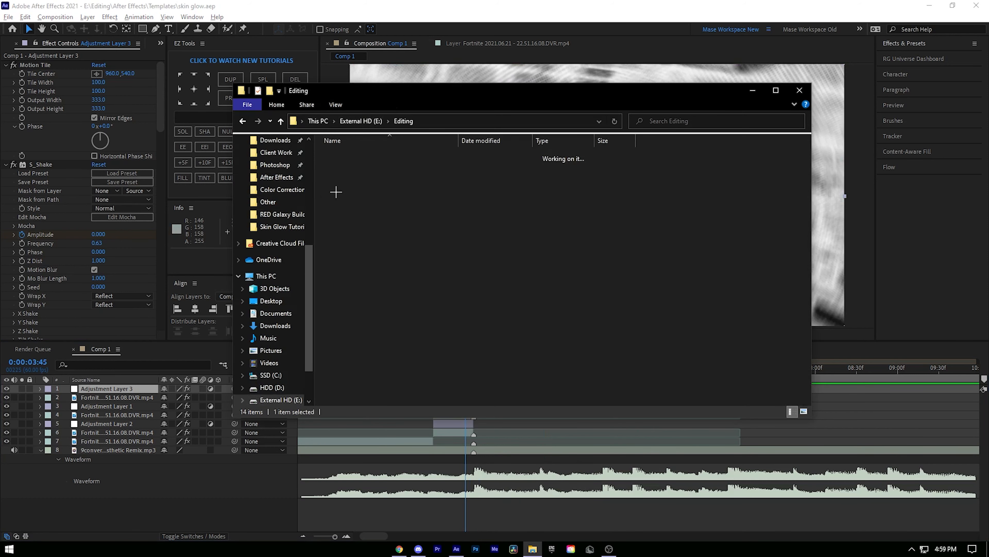
double_click(339, 253)
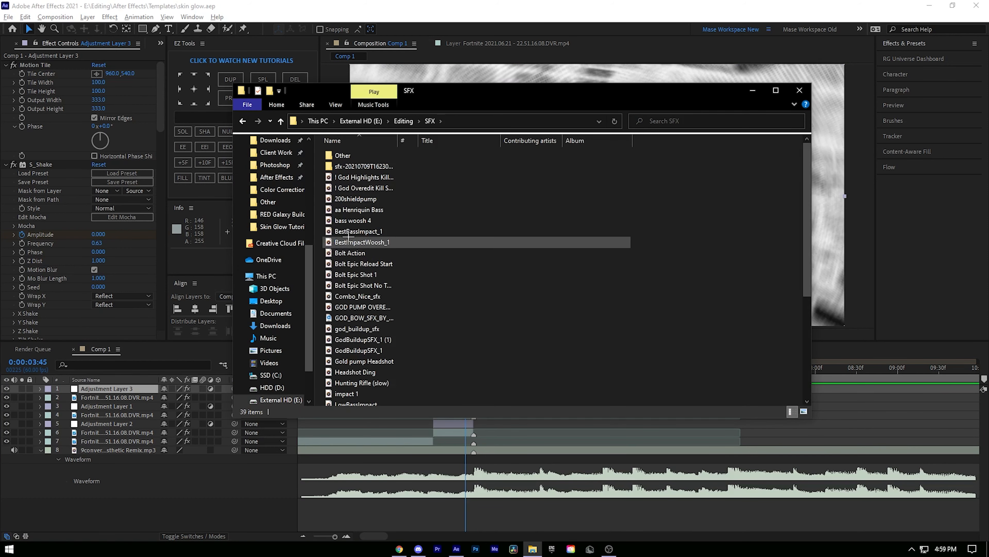
left_click(157, 48)
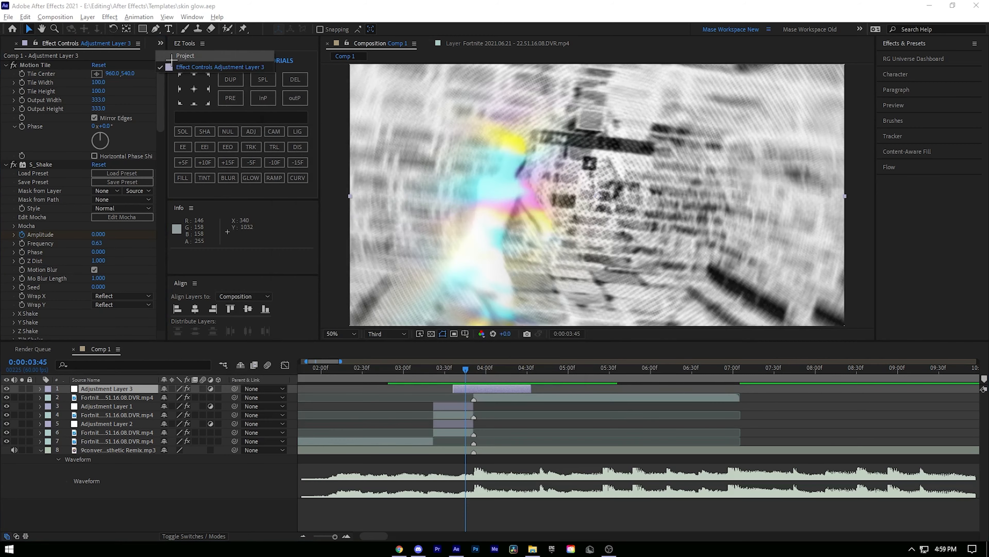
left_click(161, 44)
left_click(189, 56)
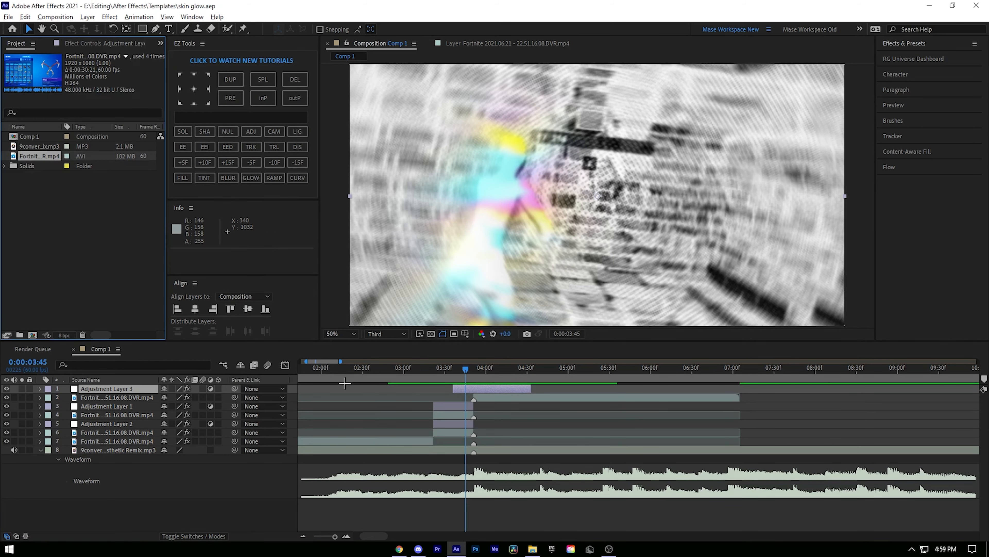
Add GOD PUMP OVEREDIT SFX.mp3 from the SFX folder as Comp 1's lowest layer and reveal its audio waveform
left_click(533, 549)
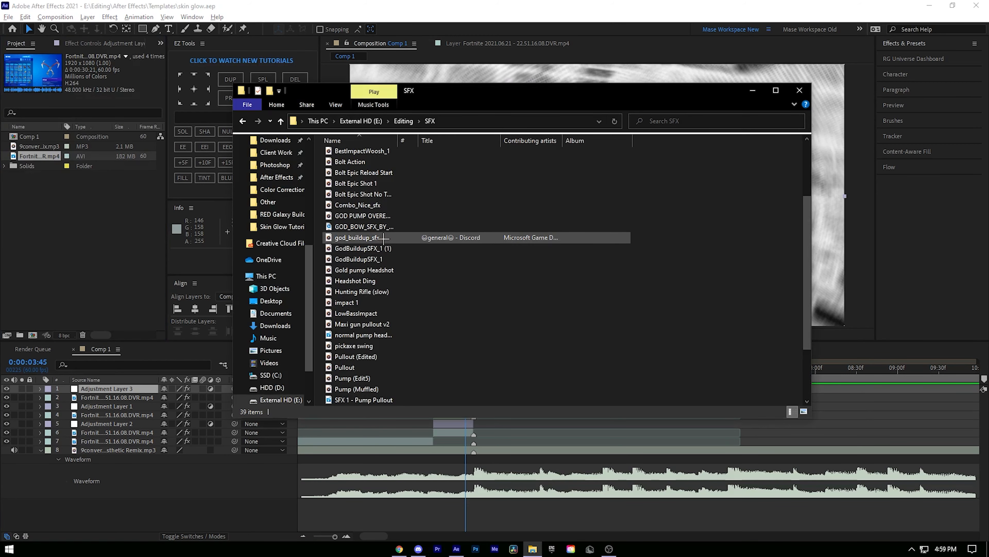
left_click_drag(370, 215, 460, 514)
key("l")
key("l")
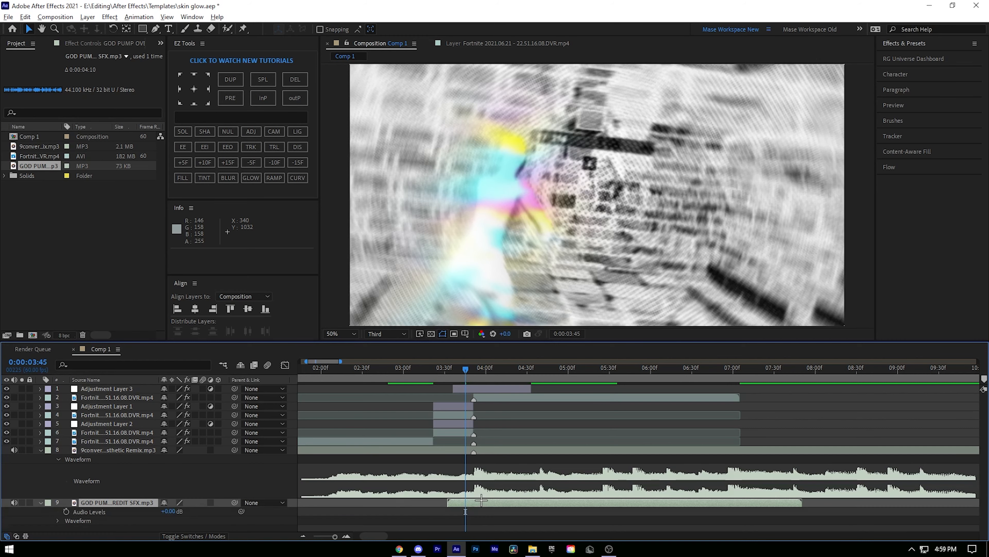
Shift the GOD PUMP OVEREDIT SFX layer earlier to start at 0:00:03:07, lining up its waveform peak with the impact at 0:00:03:51
scroll(453, 382, "down", 1)
left_click_drag(466, 372, 474, 372)
key("=")
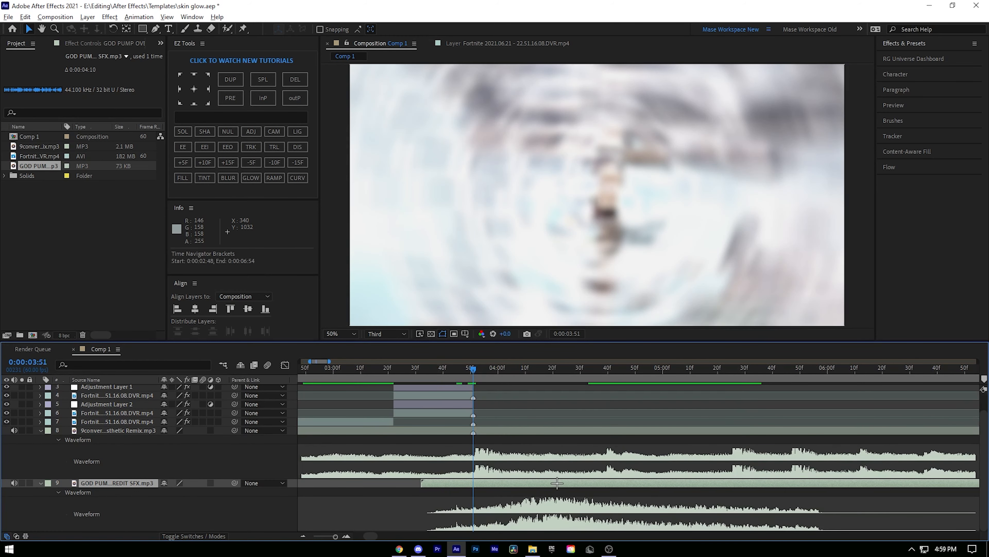
left_click_drag(557, 484, 464, 484)
key("=")
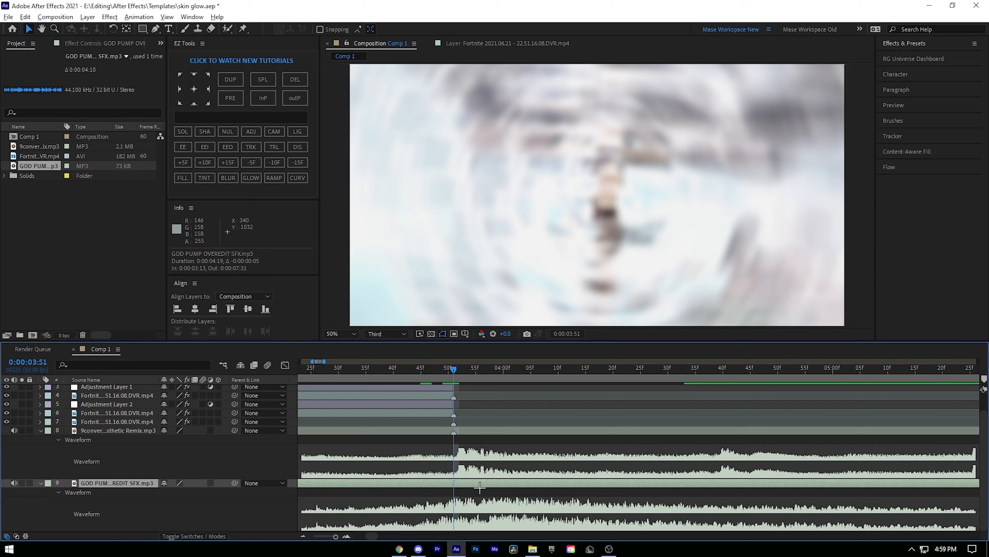
left_click_drag(480, 487, 432, 485)
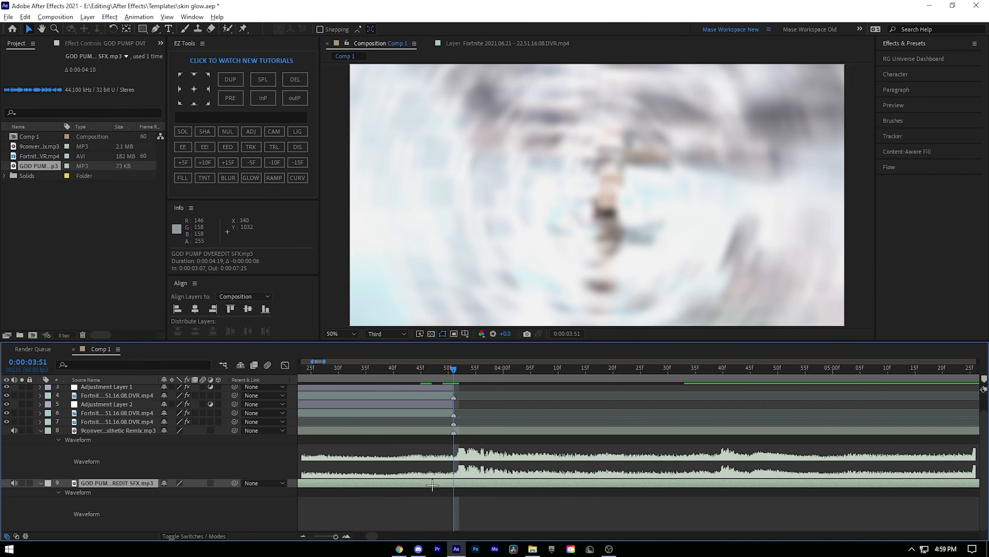
Play back the edit from 0:00:03:04, 0:00:02:52 and 0:00:02:56 to check the sound effect's timing against the impact
scroll(415, 448, "down", 1)
left_click(347, 374)
left_click(306, 375)
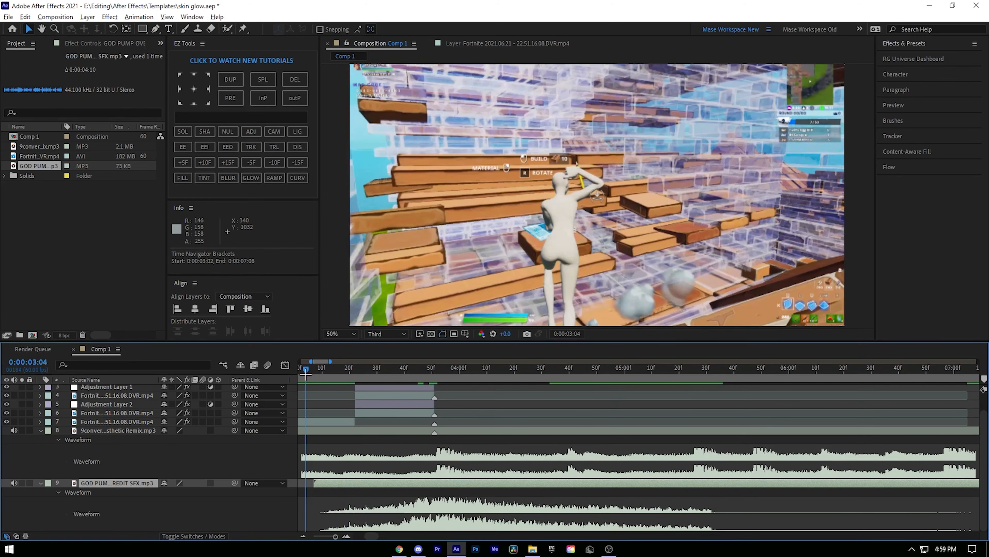
key("space")
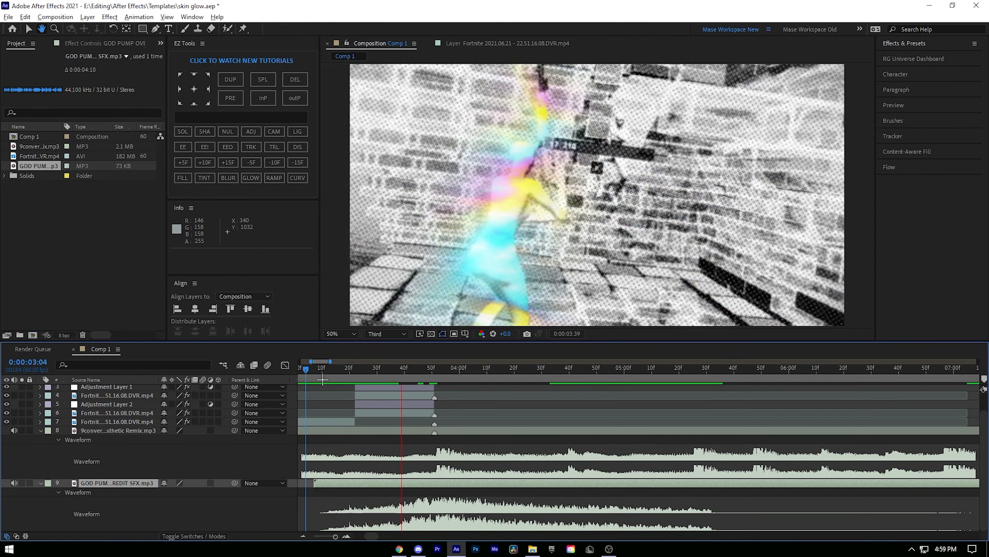
left_click(303, 368)
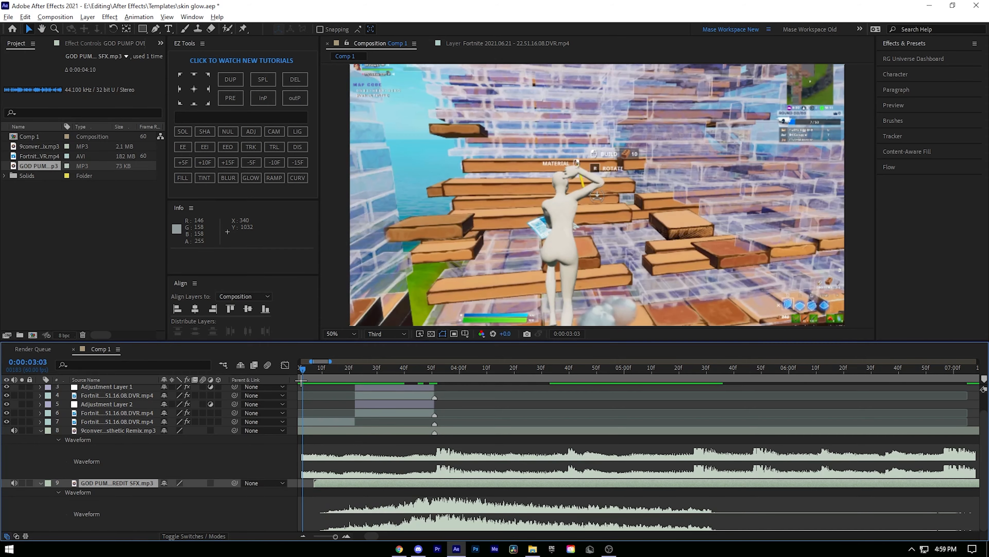
scroll(492, 425, "down", 1)
left_click(400, 374)
key("space")
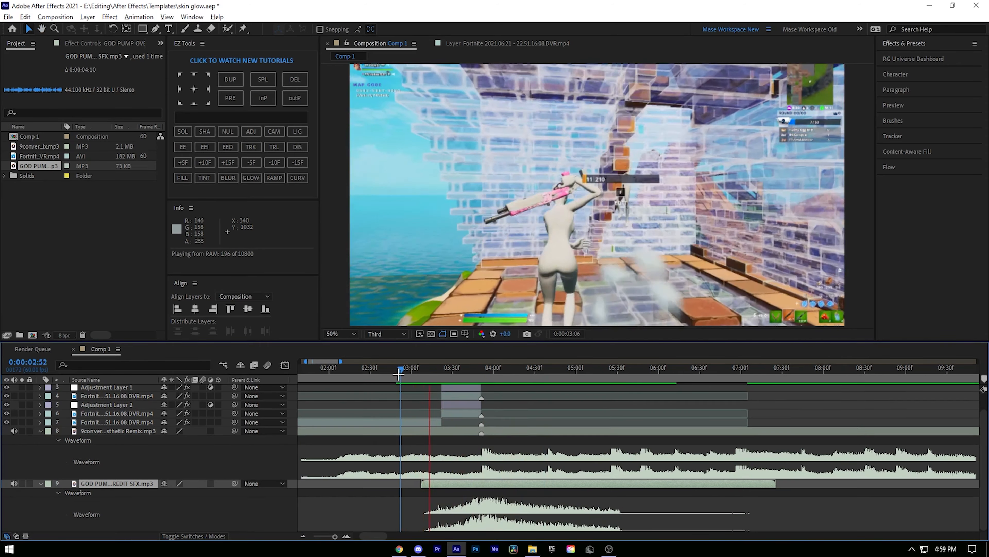
key("space")
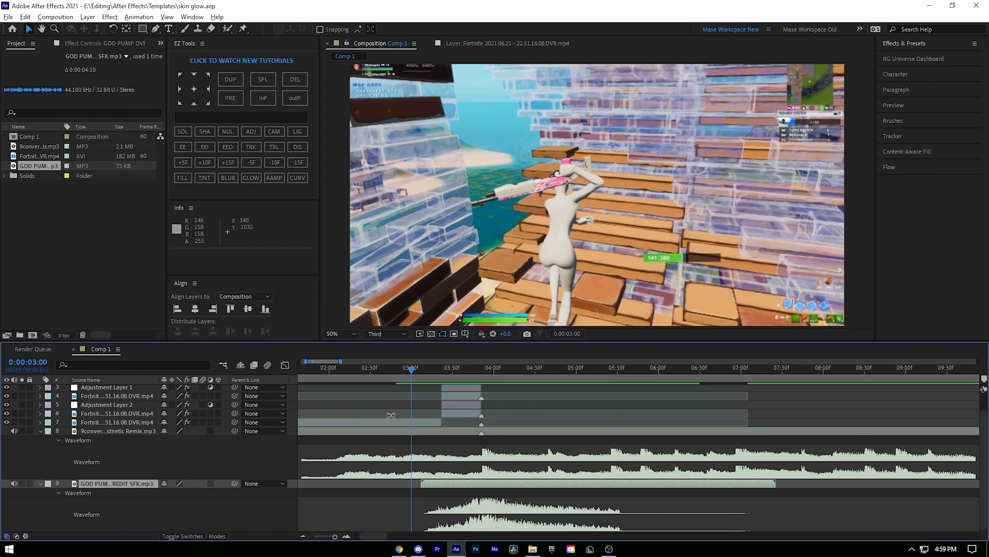
left_click(406, 368)
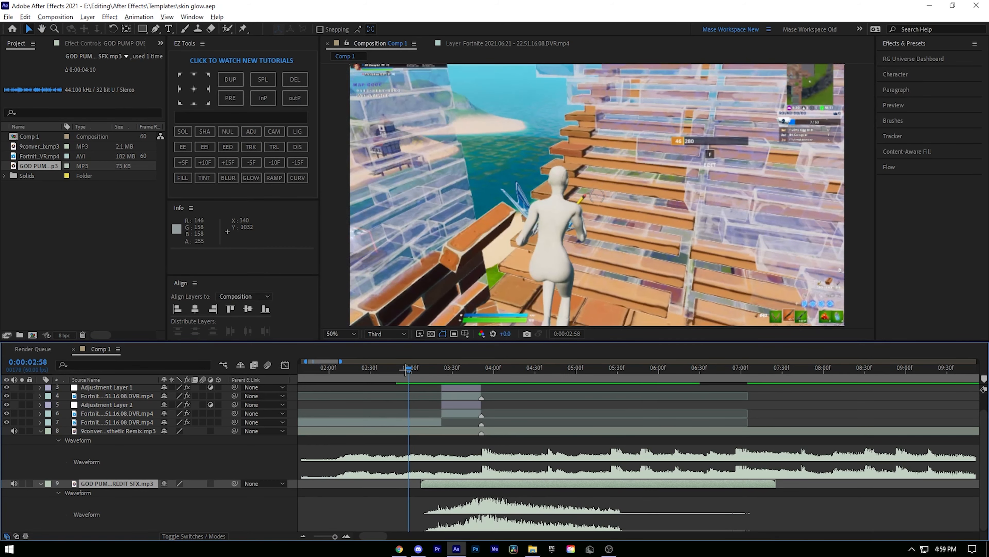
key("space")
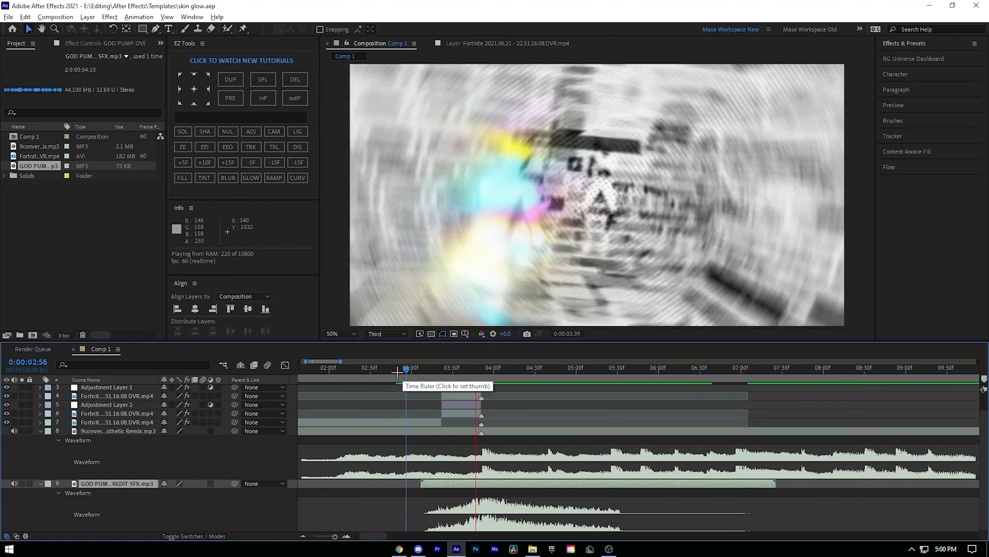
key("space")
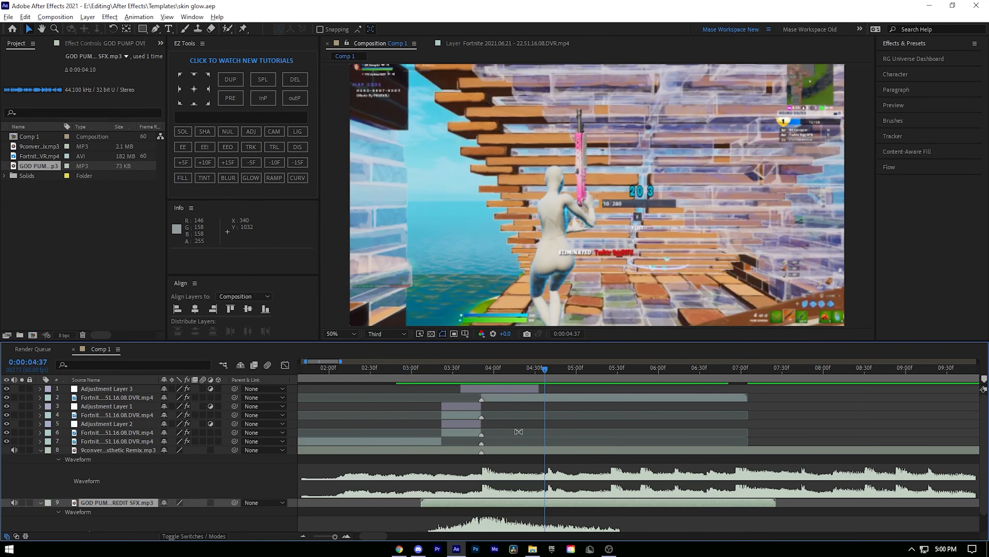
Collapse the sound effect layer's waveform and park the current time at 0:00:02:59 with no layers selected
left_click(40, 483)
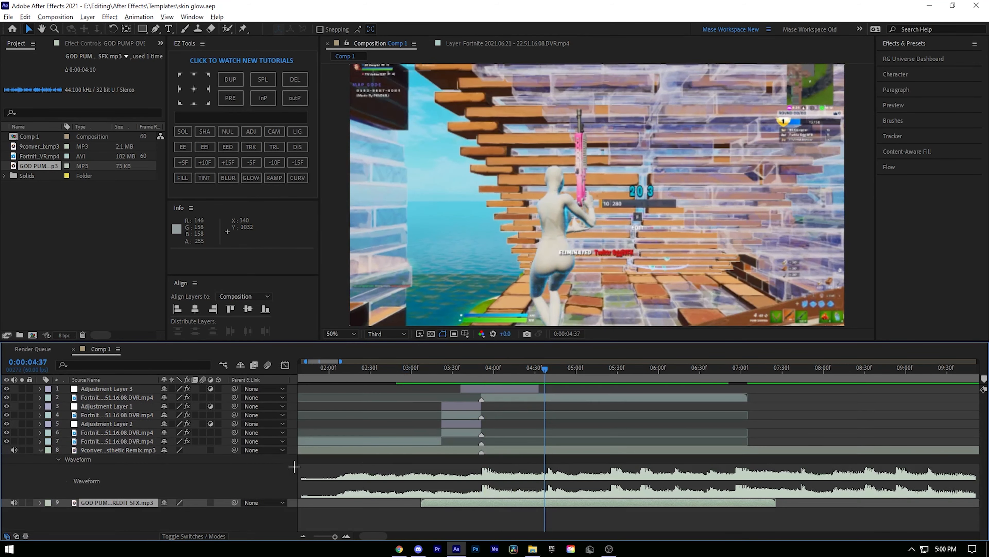
scroll(514, 436, "down", 3)
left_click(515, 435)
left_click(376, 375)
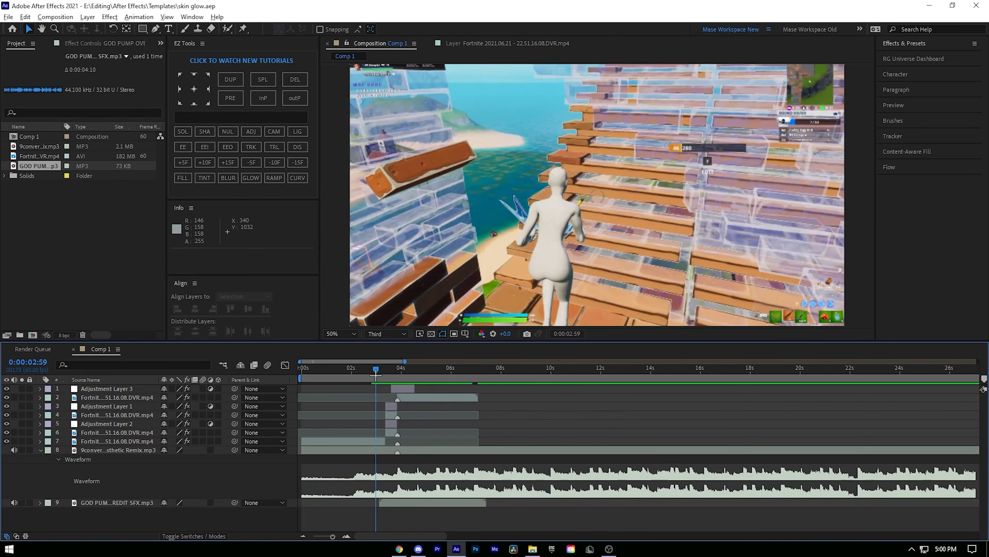
left_click(625, 416)
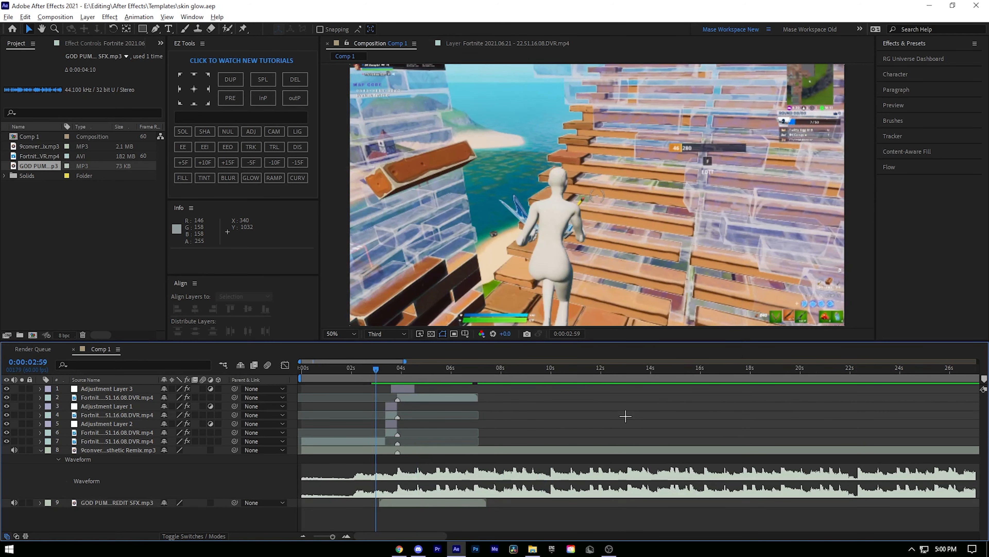